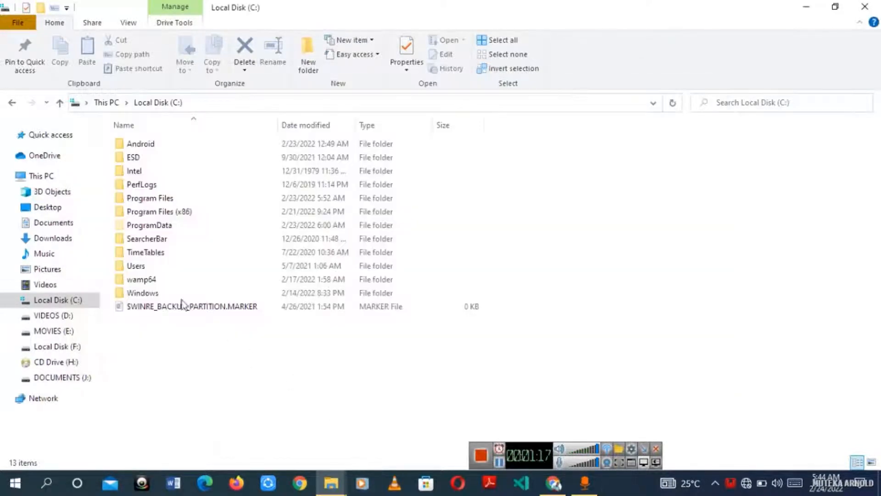
Step: Open C:\wamp64\www and select the wordpress project folder
{"action": "double_click", "coordinate": [158, 281]}
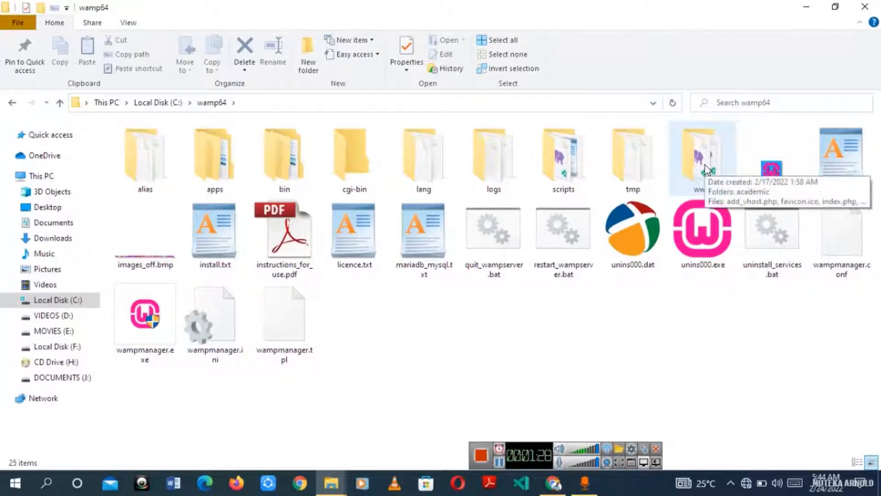
{"action": "double_click", "coordinate": [689, 164]}
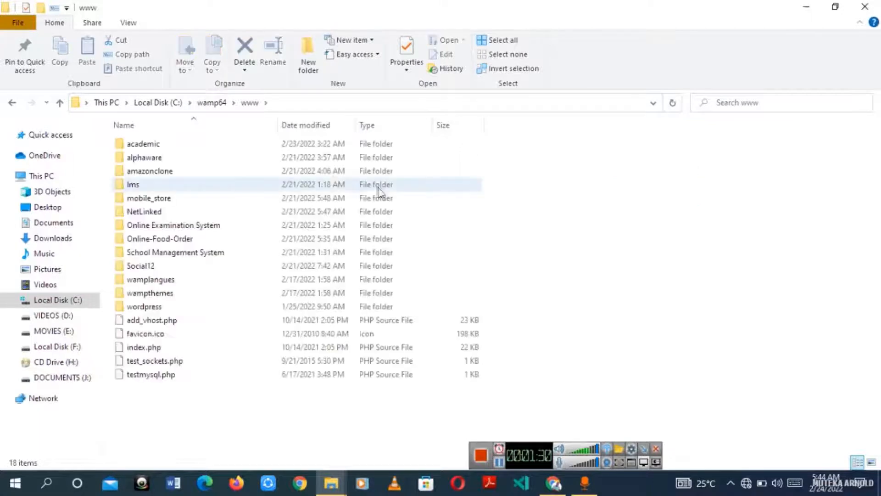
{"action": "left_click_drag", "start_coordinate": [112, 138], "coordinate": [180, 263]}
{"action": "left_click", "coordinate": [168, 144]}
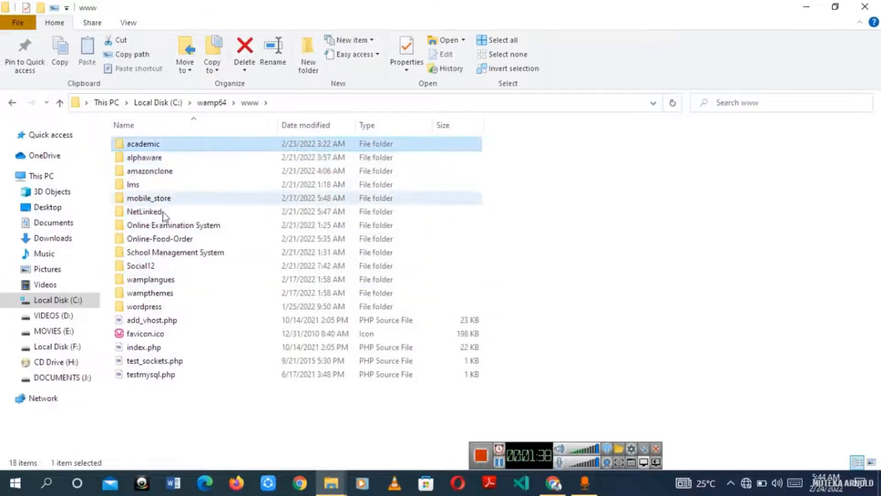
{"action": "left_click", "coordinate": [180, 306]}
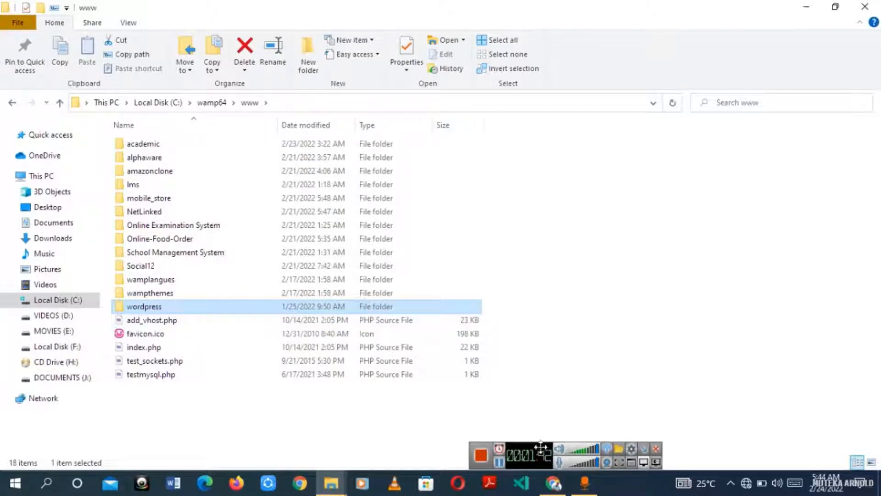
Step: Reveal the hidden tray icons to reach WampServer, closing a Settings window that opened by mistake
{"action": "left_click", "coordinate": [731, 483]}
{"action": "left_click", "coordinate": [732, 484]}
{"action": "left_click", "coordinate": [709, 428]}
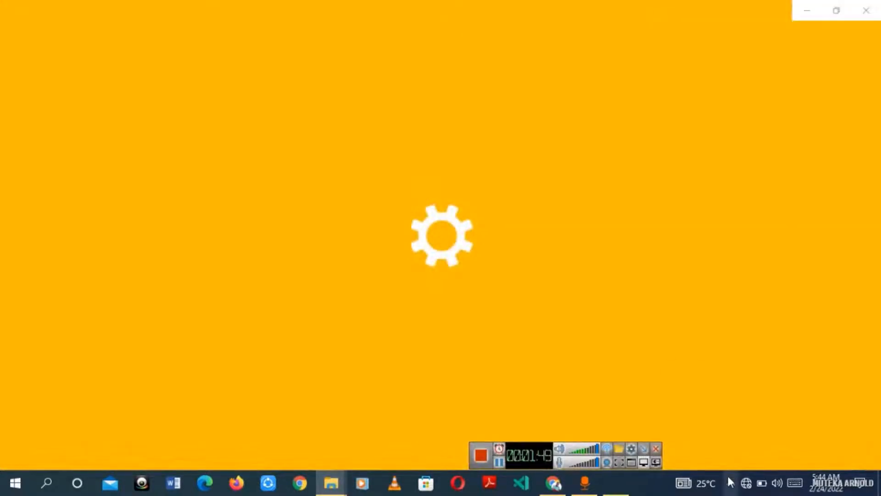
{"action": "left_click", "coordinate": [730, 482]}
{"action": "left_click", "coordinate": [866, 10]}
{"action": "left_click", "coordinate": [866, 10]}
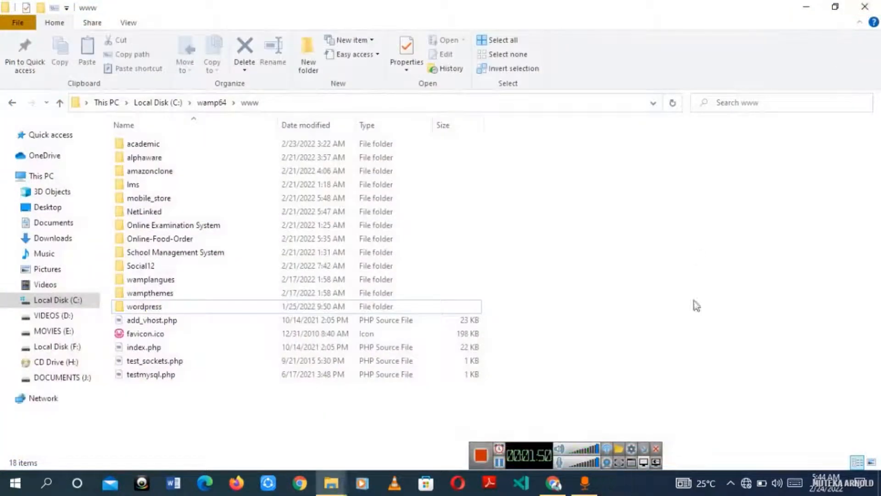
{"action": "left_click", "coordinate": [731, 482]}
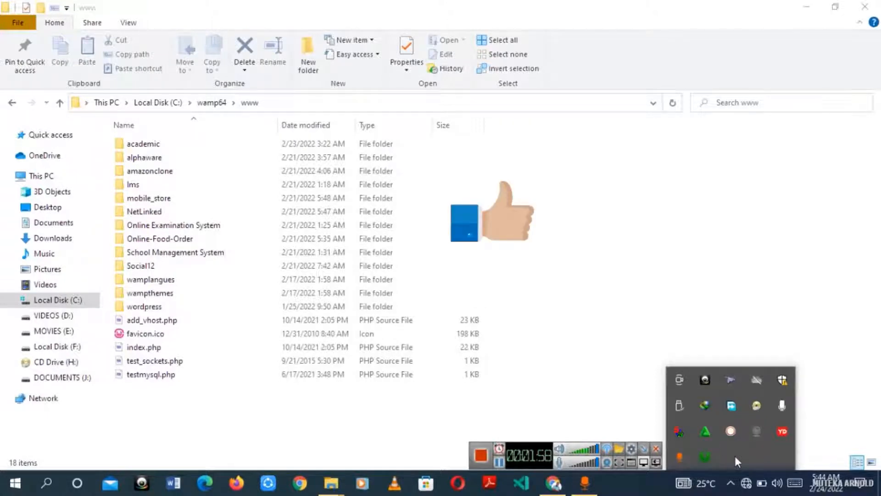
Step: Open the localhost homepage from the WampServer tray menu
{"action": "left_click", "coordinate": [704, 455]}
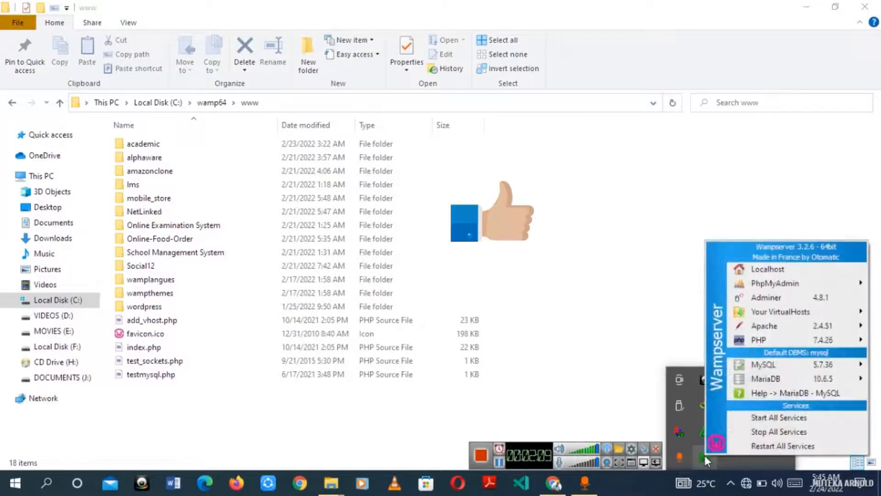
{"action": "left_click", "coordinate": [790, 275]}
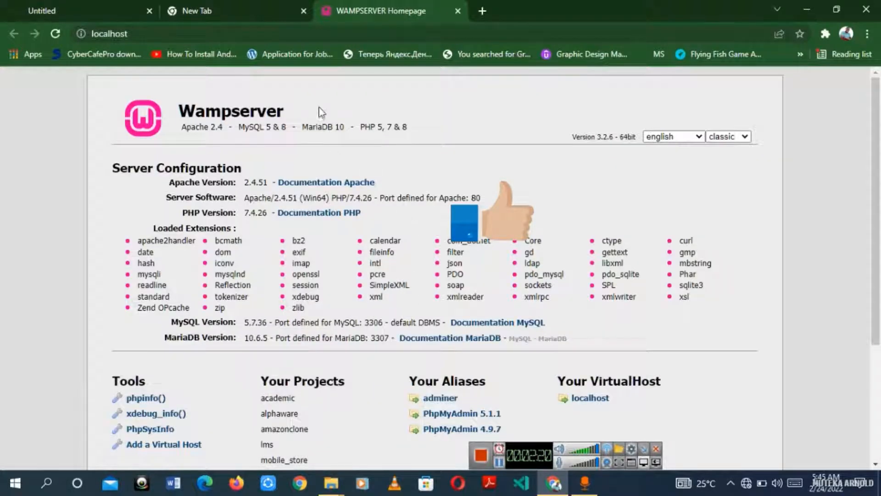
{"action": "scroll", "coordinate": [694, 234], "scroll_direction": "down", "scroll_amount": 2}
{"action": "scroll", "coordinate": [693, 231], "scroll_direction": "down", "scroll_amount": 2}
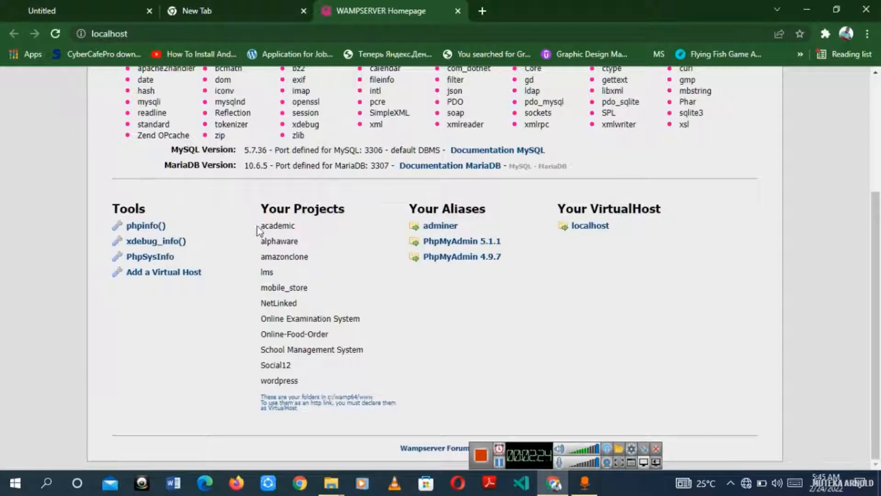
Step: Copy the project name 'wordpress' listed under Your Projects
{"action": "left_click_drag", "start_coordinate": [334, 351], "coordinate": [291, 377]}
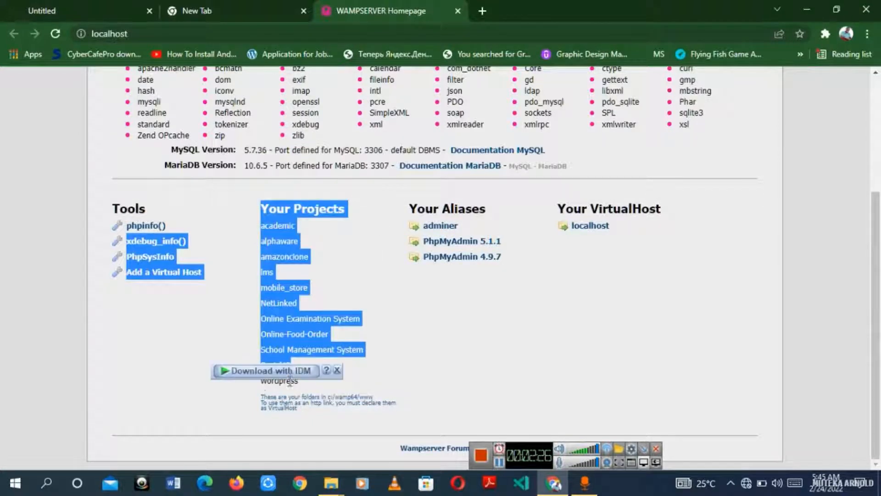
{"action": "left_click", "coordinate": [277, 427]}
{"action": "left_click_drag", "start_coordinate": [267, 380], "coordinate": [299, 381]}
{"action": "left_click", "coordinate": [302, 382]}
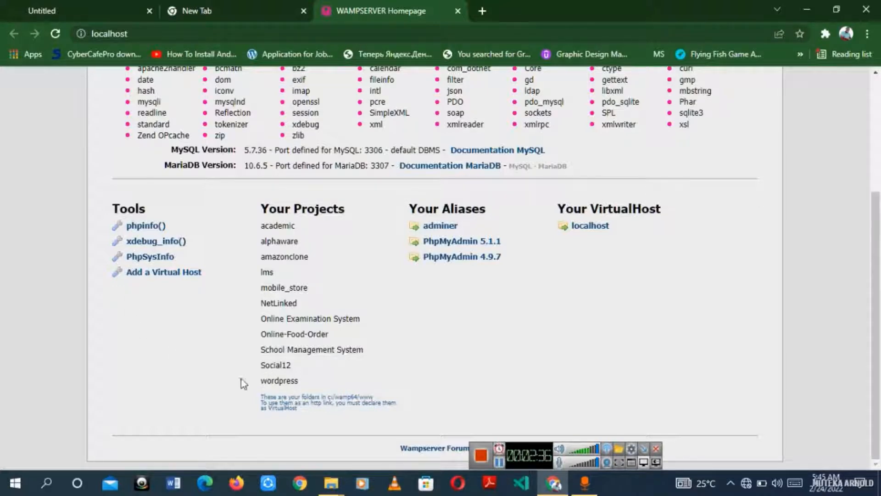
{"action": "left_click_drag", "start_coordinate": [264, 380], "coordinate": [306, 384]}
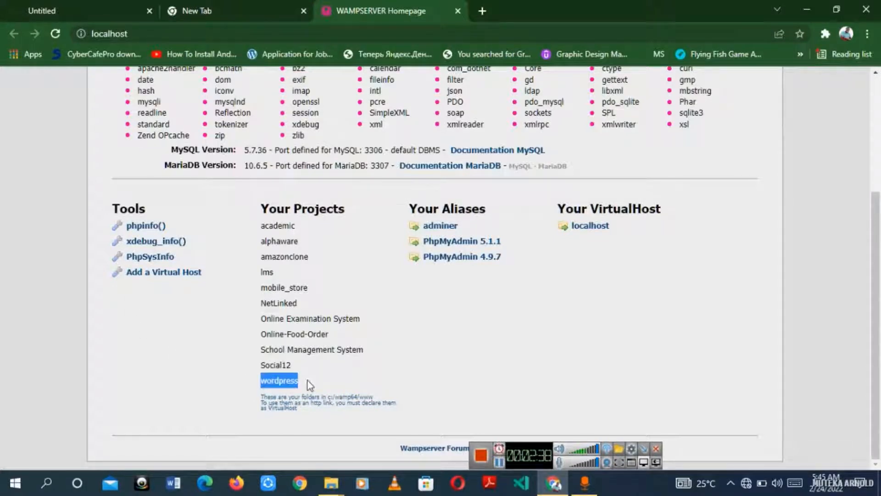
{"action": "right_click", "coordinate": [282, 382]}
{"action": "left_click", "coordinate": [313, 283]}
Step: Open PhpMyAdmin 5.1.1 in a new browser tab and switch to it
{"action": "right_click", "coordinate": [475, 247]}
{"action": "left_click", "coordinate": [491, 251]}
{"action": "left_click", "coordinate": [492, 9]}
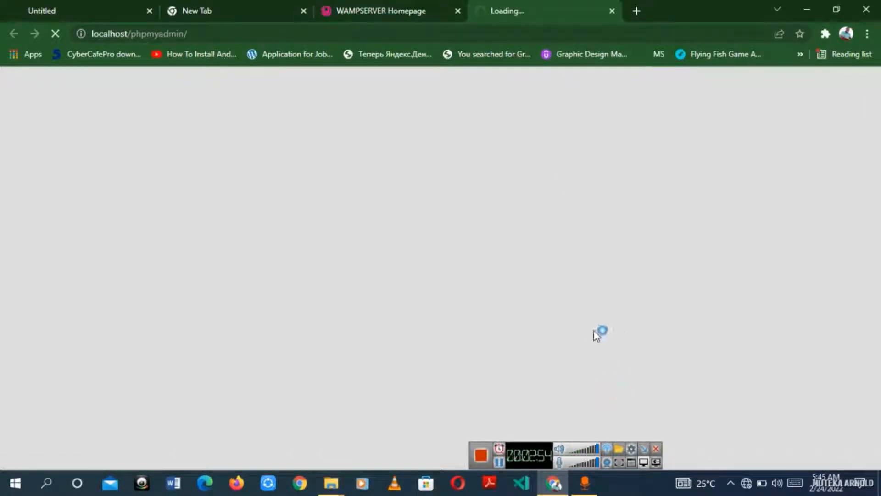
Step: Log in to phpMyAdmin as root
{"action": "left_click", "coordinate": [500, 462]}
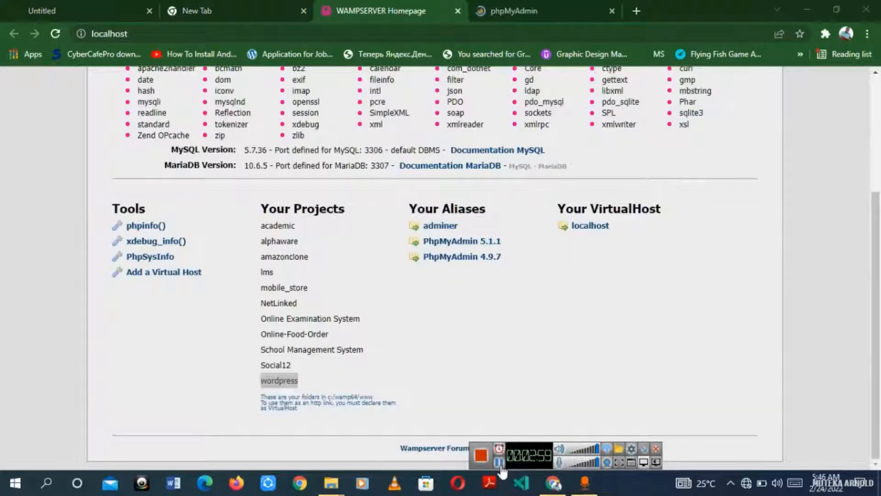
{"action": "left_click", "coordinate": [510, 6]}
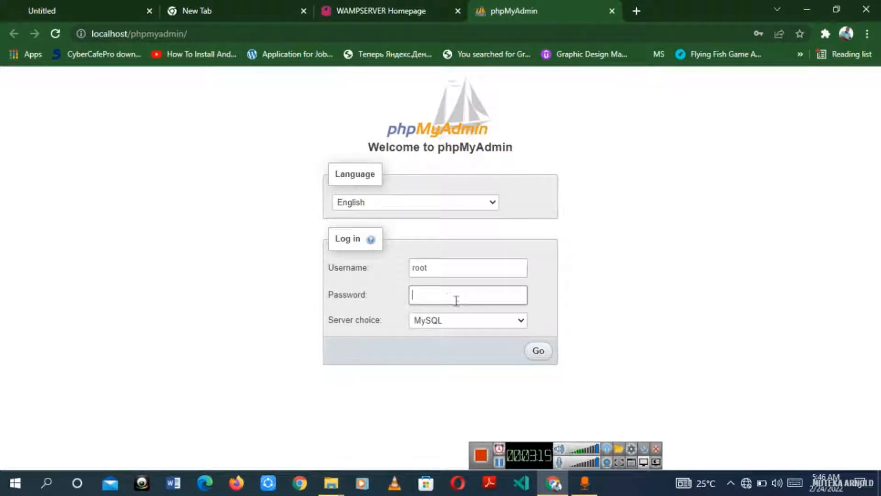
{"action": "left_click", "coordinate": [540, 351]}
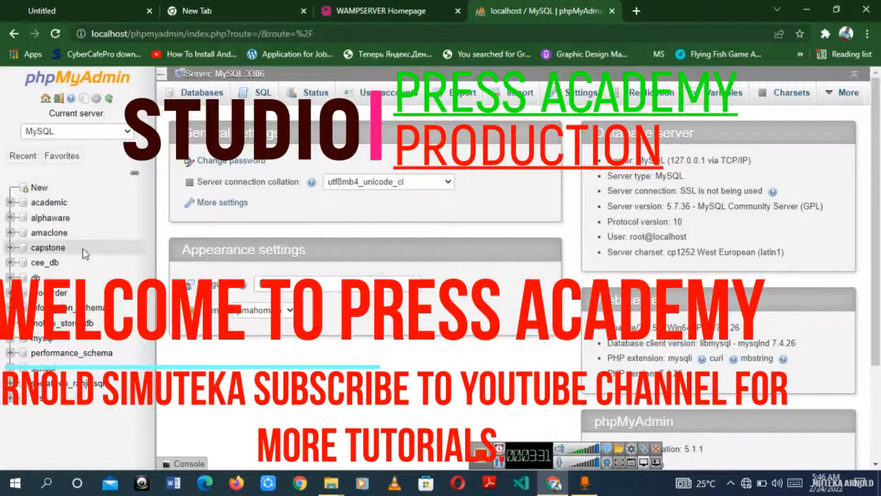
Step: Create a new database by pasting 'wordpress' as its name
{"action": "left_click", "coordinate": [36, 189]}
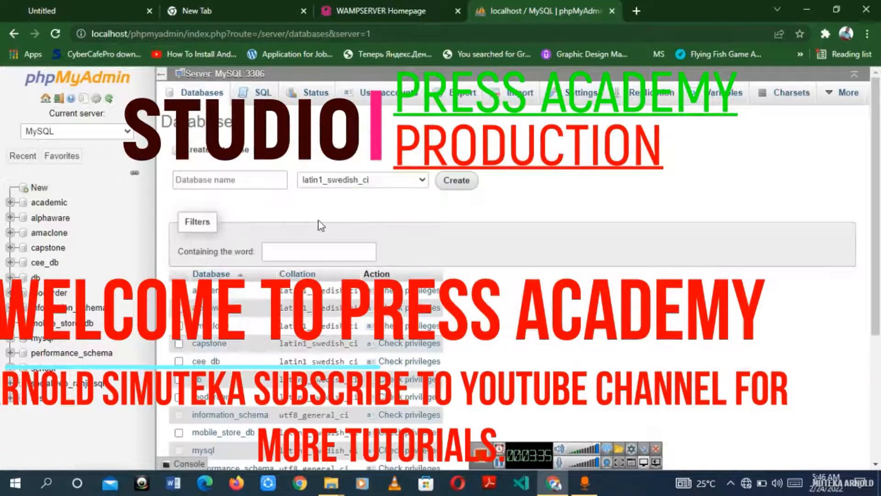
{"action": "left_click", "coordinate": [208, 179]}
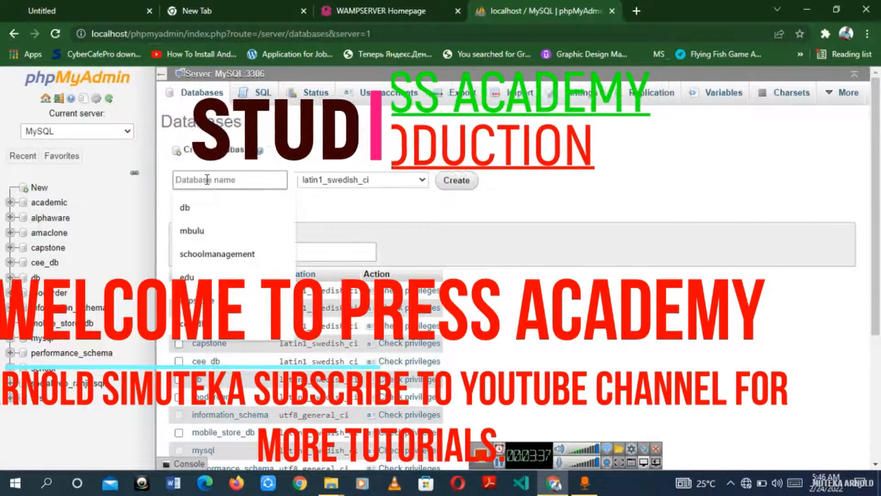
{"action": "right_click", "coordinate": [219, 179]}
{"action": "left_click", "coordinate": [251, 277]}
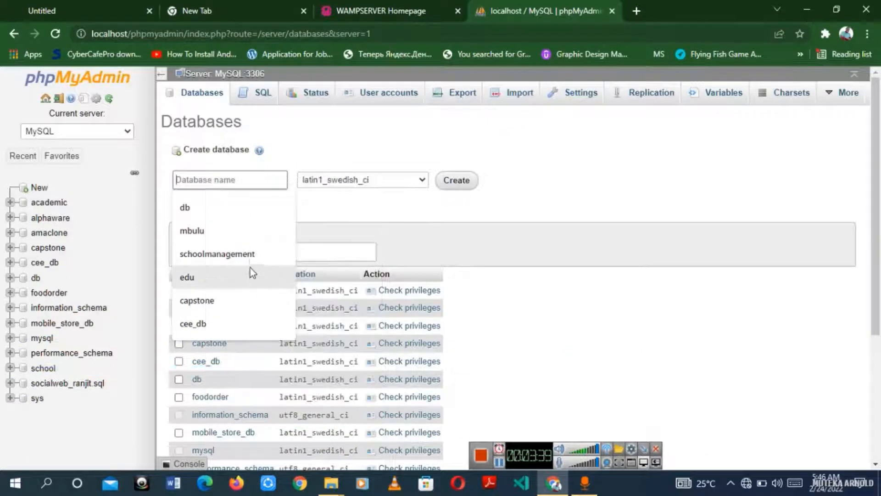
{"action": "key", "text": "ctrl+v"}
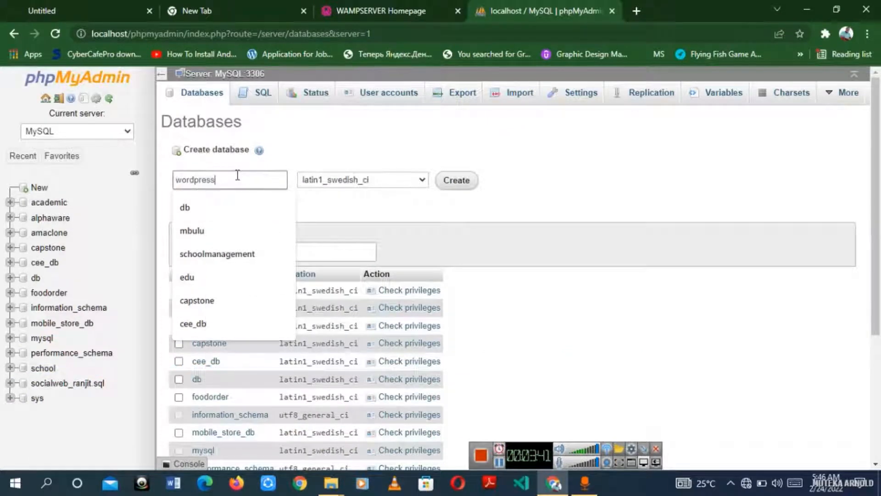
{"action": "left_click", "coordinate": [462, 181]}
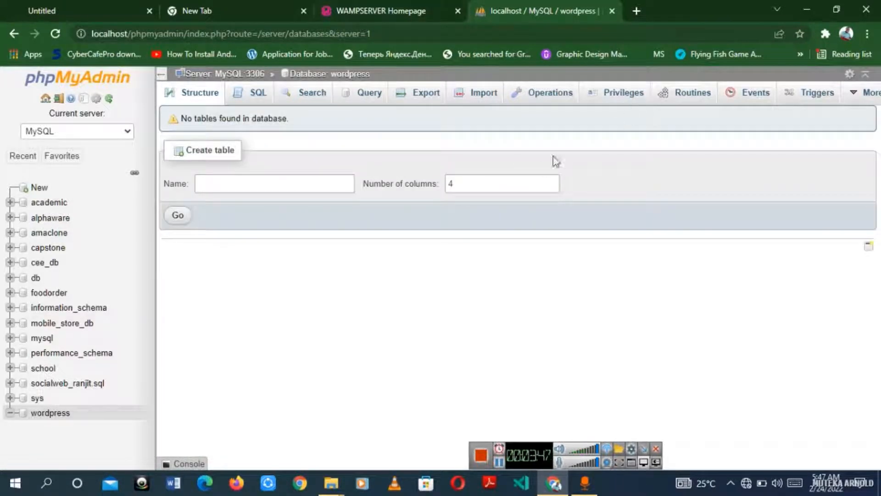
Step: Minimize the browser and open the wordpress folder in File Explorer
{"action": "left_click", "coordinate": [637, 11]}
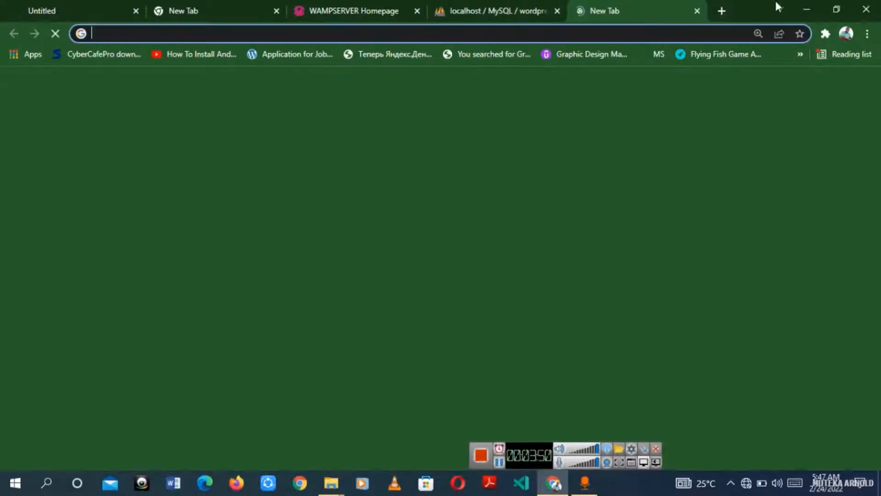
{"action": "left_click", "coordinate": [807, 9]}
{"action": "left_click", "coordinate": [150, 308]}
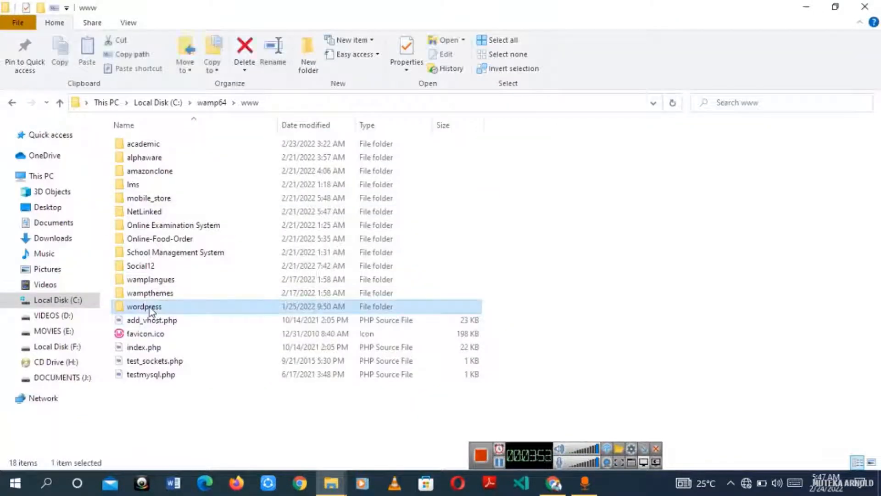
{"action": "double_click", "coordinate": [151, 310]}
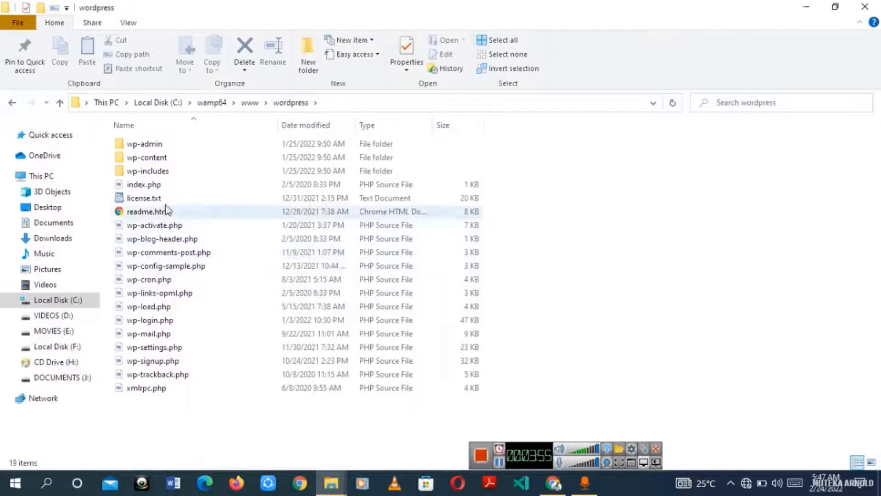
Step: Open wp-config-sample.php in Notepad through Open with
{"action": "left_click", "coordinate": [178, 266]}
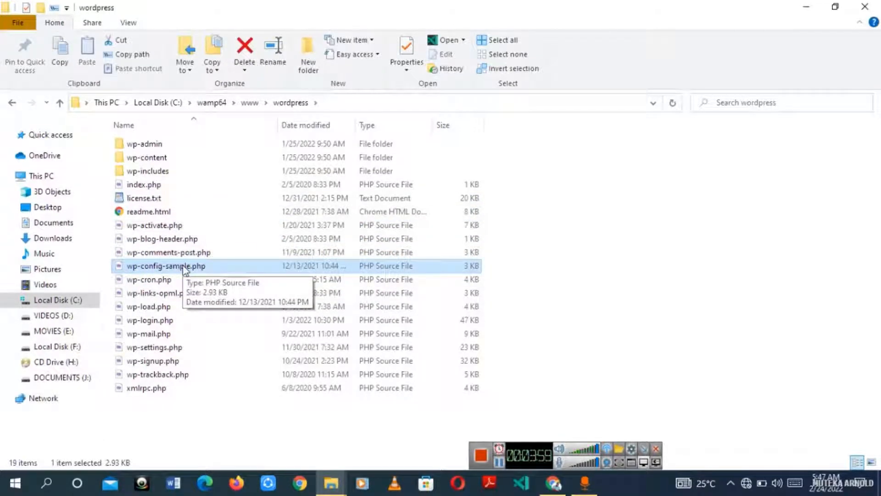
{"action": "right_click", "coordinate": [256, 274]}
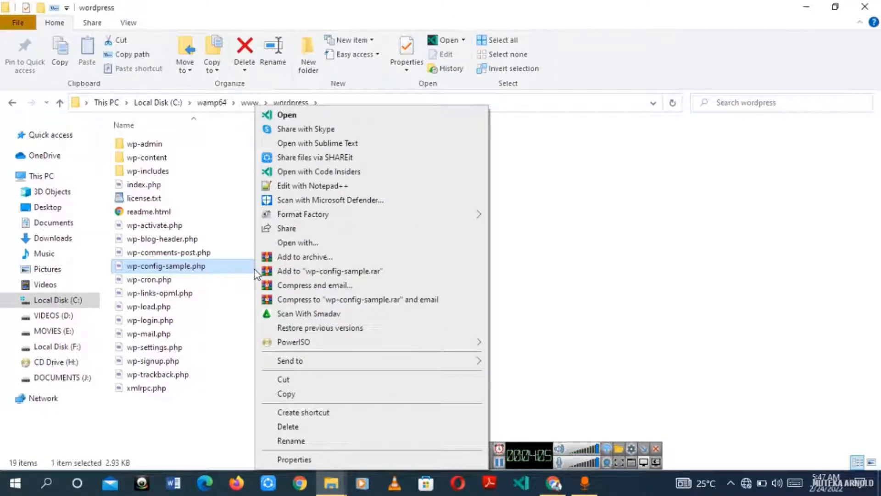
{"action": "left_click", "coordinate": [309, 242]}
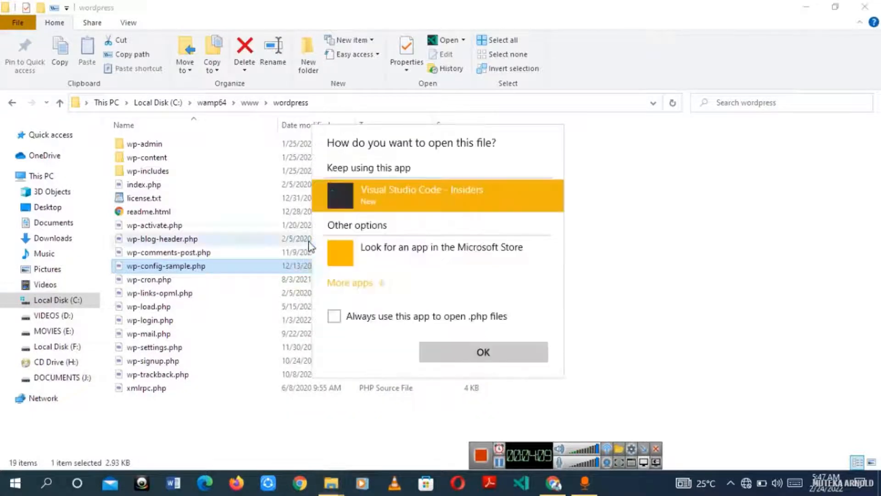
{"action": "left_click", "coordinate": [373, 284]}
{"action": "scroll", "coordinate": [374, 282], "scroll_direction": "down", "scroll_amount": 1}
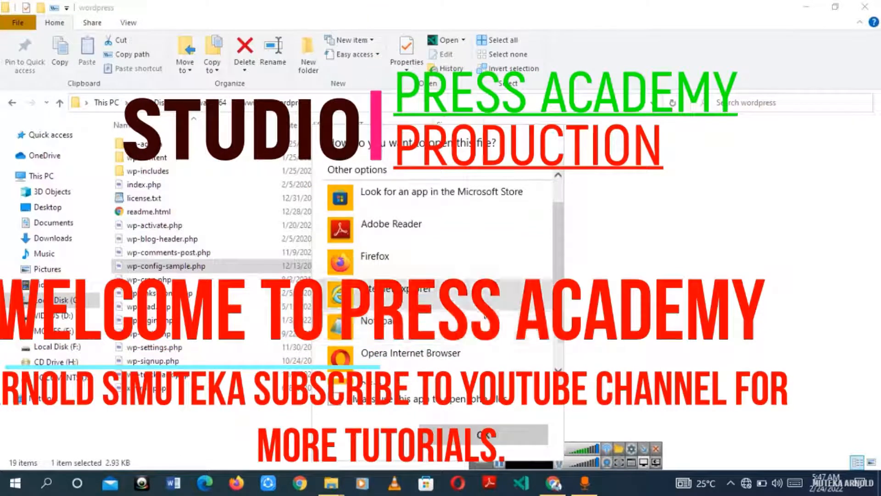
{"action": "scroll", "coordinate": [388, 229], "scroll_direction": "up", "scroll_amount": 1}
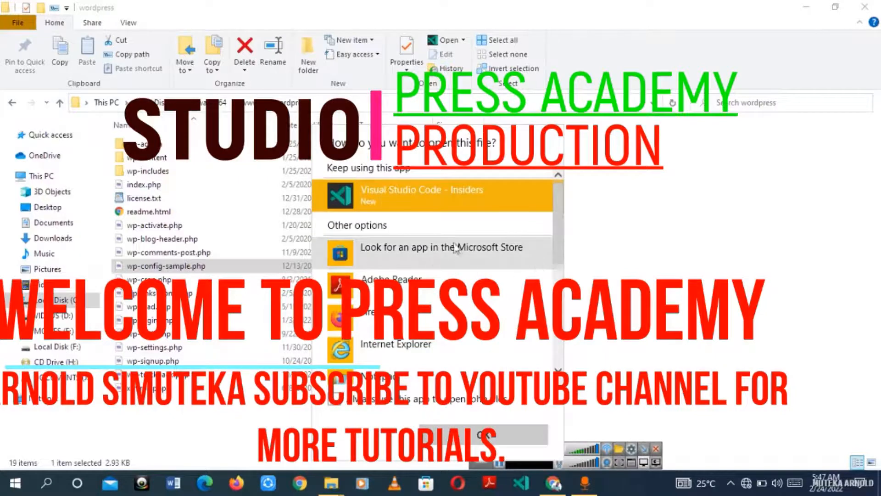
{"action": "scroll", "coordinate": [435, 352], "scroll_direction": "down", "scroll_amount": 5}
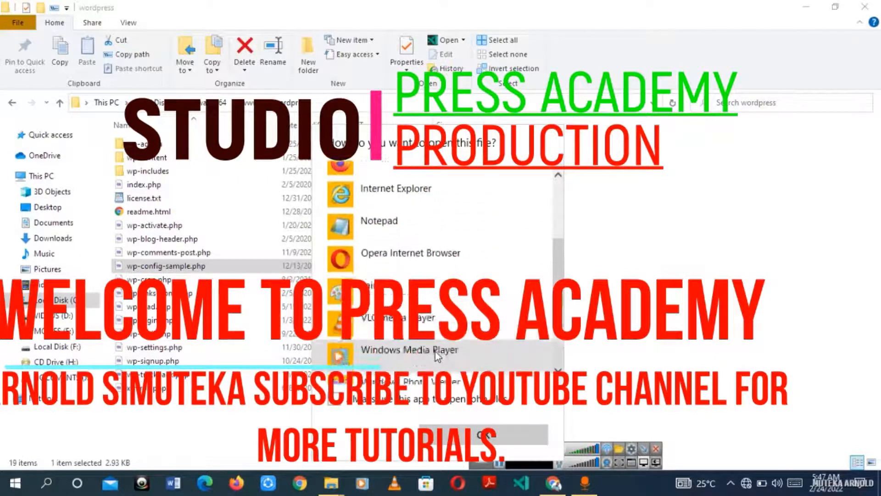
{"action": "scroll", "coordinate": [436, 355], "scroll_direction": "up", "scroll_amount": 3}
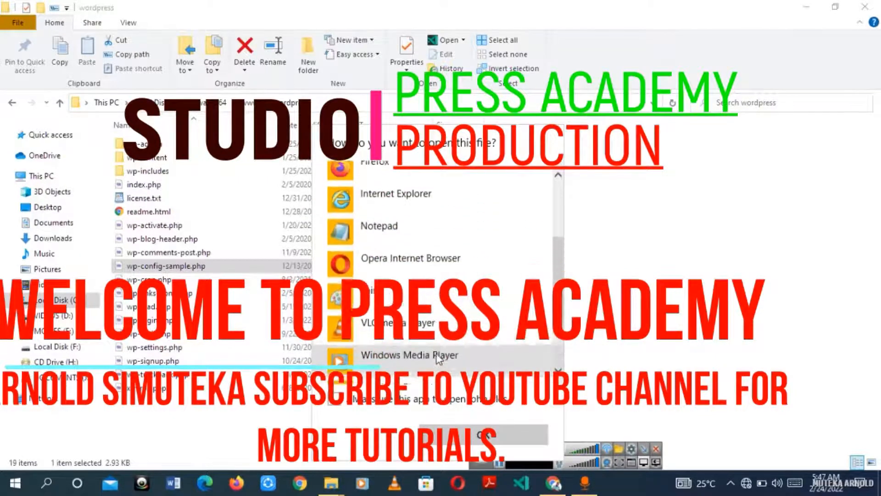
{"action": "double_click", "coordinate": [425, 233]}
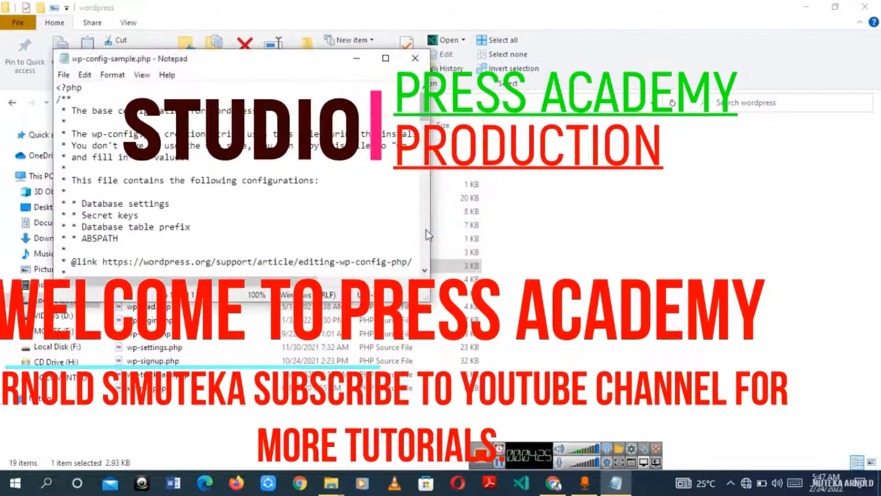
Step: Maximize Notepad and replace database_name_here with wordpress for DB_NAME
{"action": "left_click", "coordinate": [386, 58]}
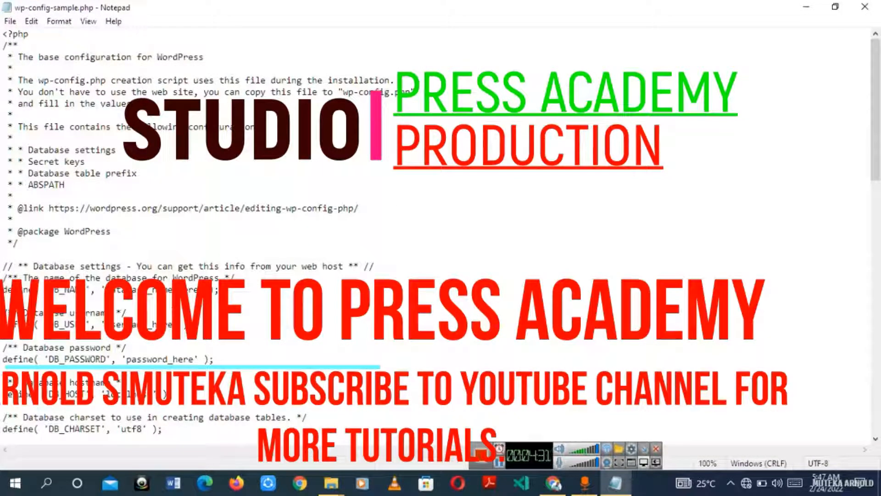
{"action": "left_click_drag", "start_coordinate": [3, 290], "coordinate": [220, 289]}
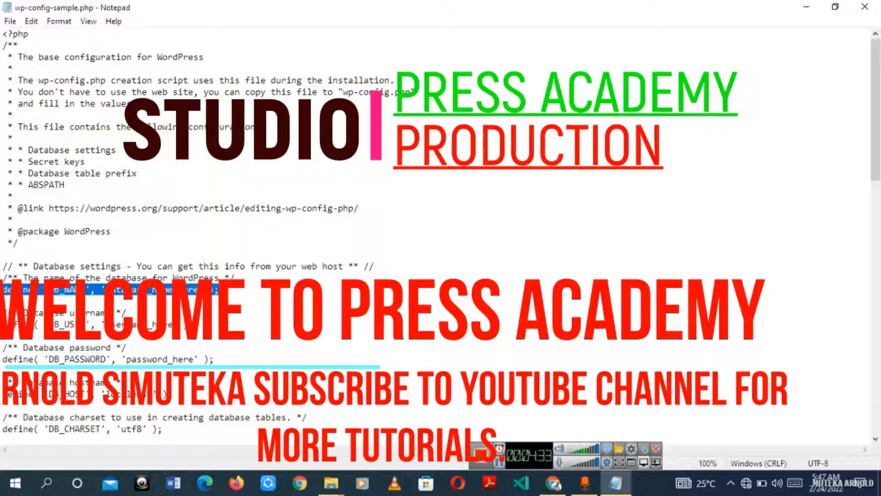
{"action": "left_click_drag", "start_coordinate": [105, 290], "coordinate": [200, 291]}
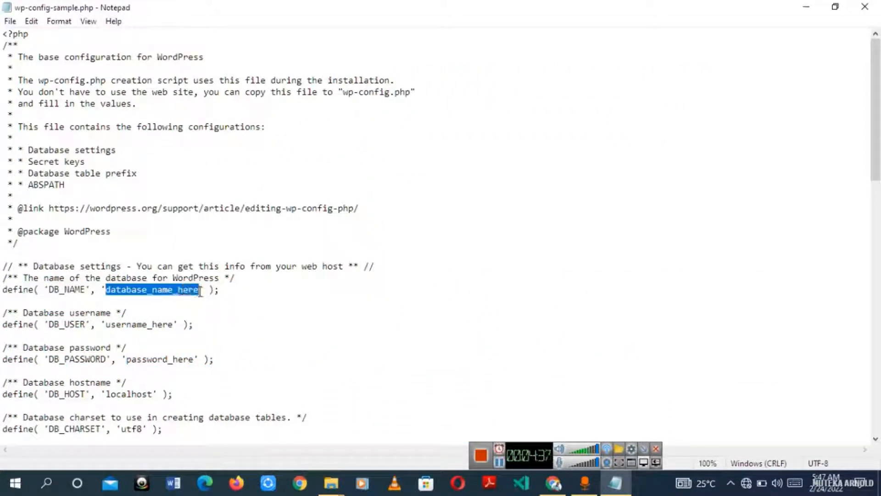
{"action": "key", "text": "BackSpace"}
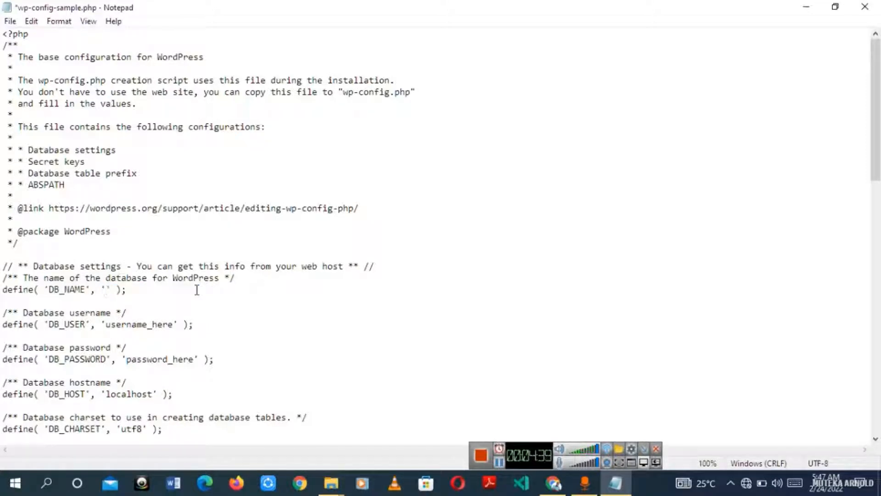
{"action": "type", "text": "wordpress"}
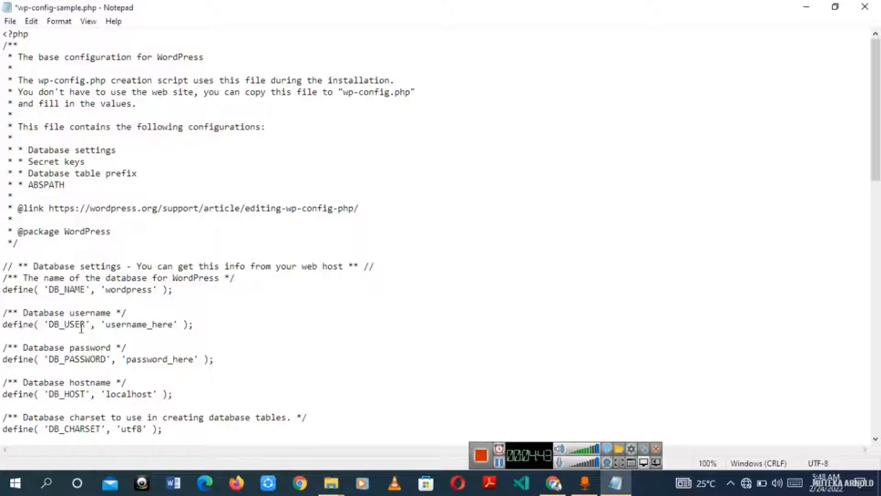
Step: Replace username_here with root for DB_USER
{"action": "left_click_drag", "start_coordinate": [107, 324], "coordinate": [138, 323]}
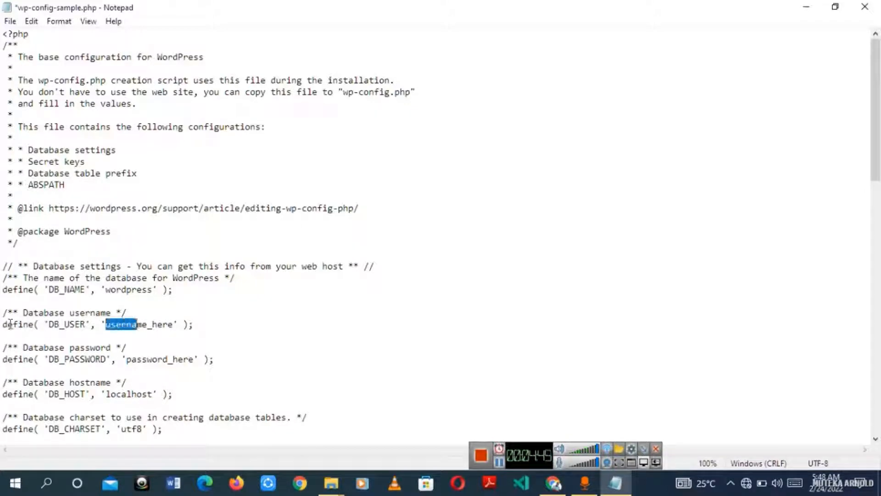
{"action": "left_click_drag", "start_coordinate": [4, 324], "coordinate": [194, 323]}
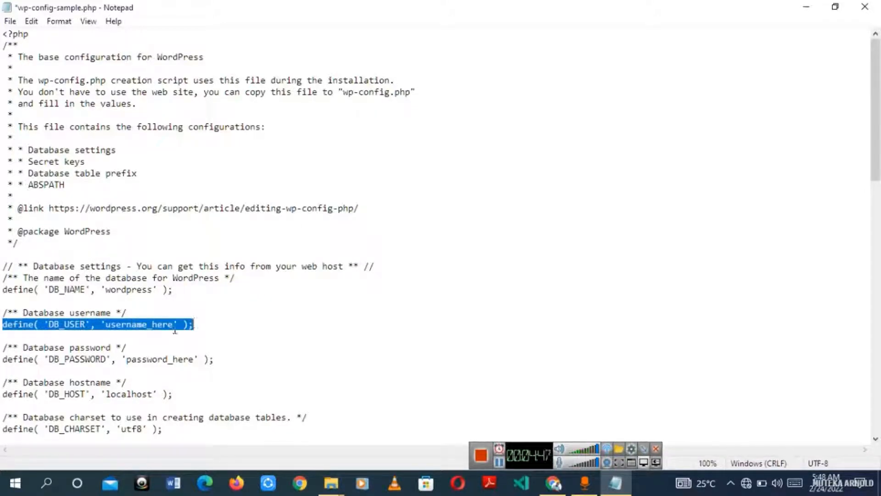
{"action": "left_click", "coordinate": [110, 326]}
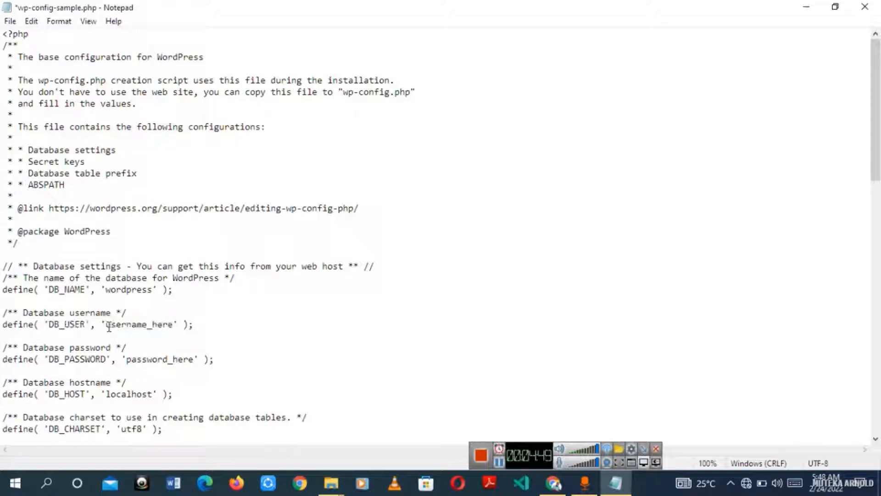
{"action": "left_click_drag", "start_coordinate": [108, 325], "coordinate": [171, 324]}
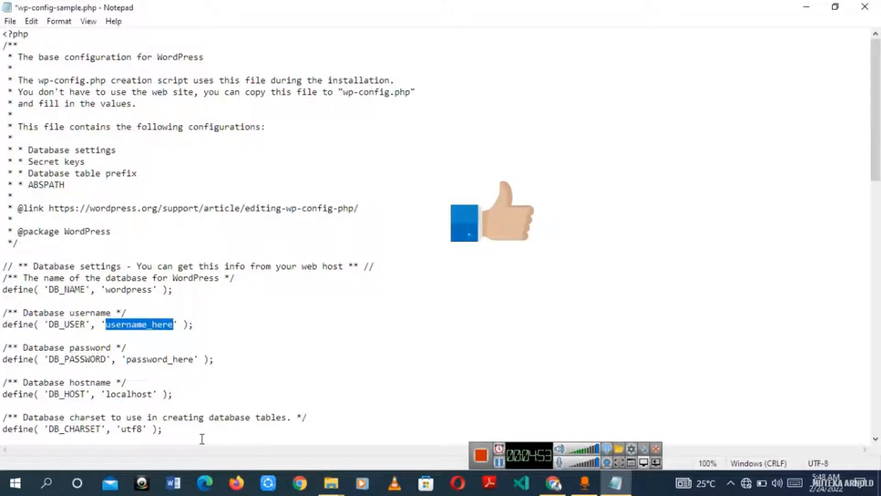
{"action": "type", "text": "root"}
{"action": "left_click", "coordinate": [164, 384]}
Step: Delete the password_here placeholder so DB_PASSWORD is empty
{"action": "left_click_drag", "start_coordinate": [127, 359], "coordinate": [194, 363]}
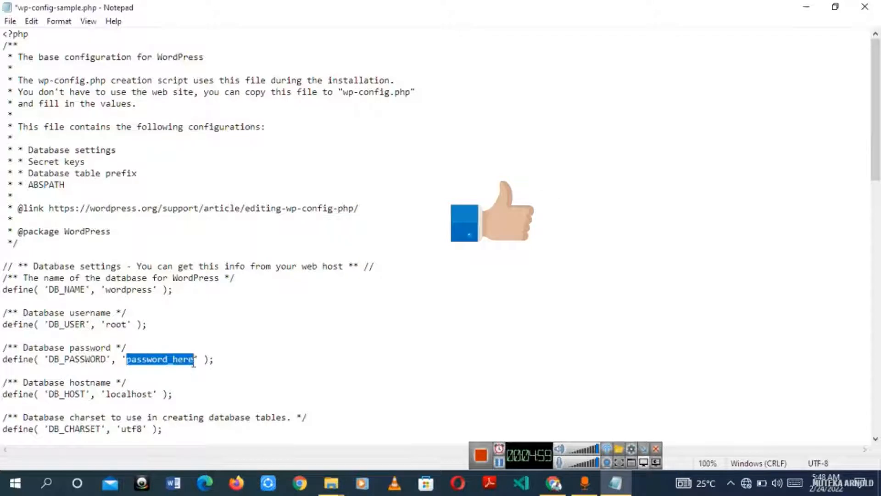
{"action": "key", "text": "BackSpace"}
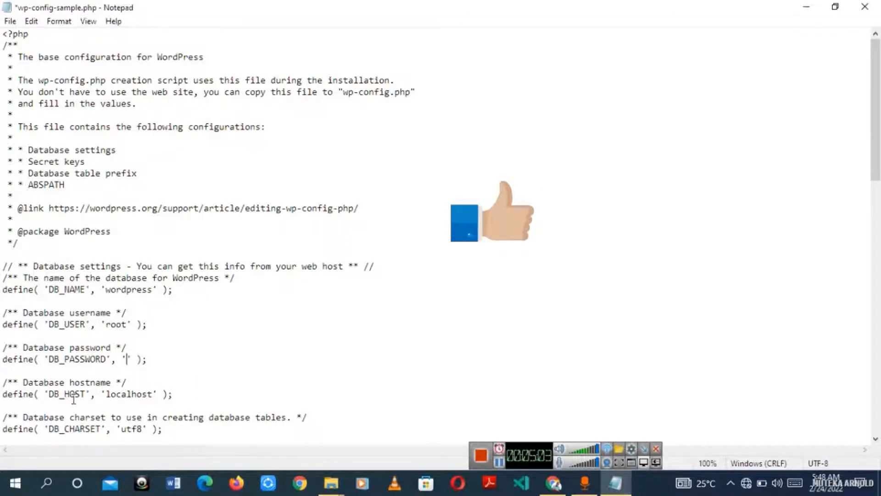
{"action": "scroll", "coordinate": [155, 403], "scroll_direction": "down", "scroll_amount": 6}
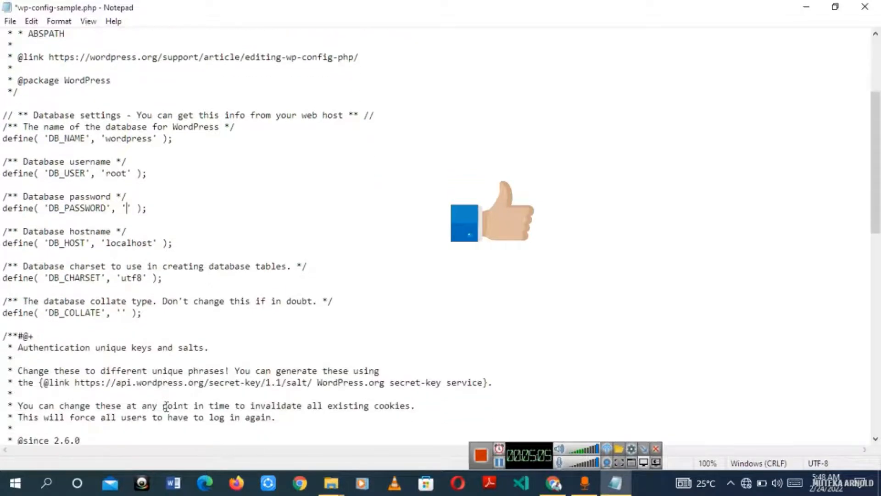
{"action": "scroll", "coordinate": [170, 409], "scroll_direction": "down", "scroll_amount": 5}
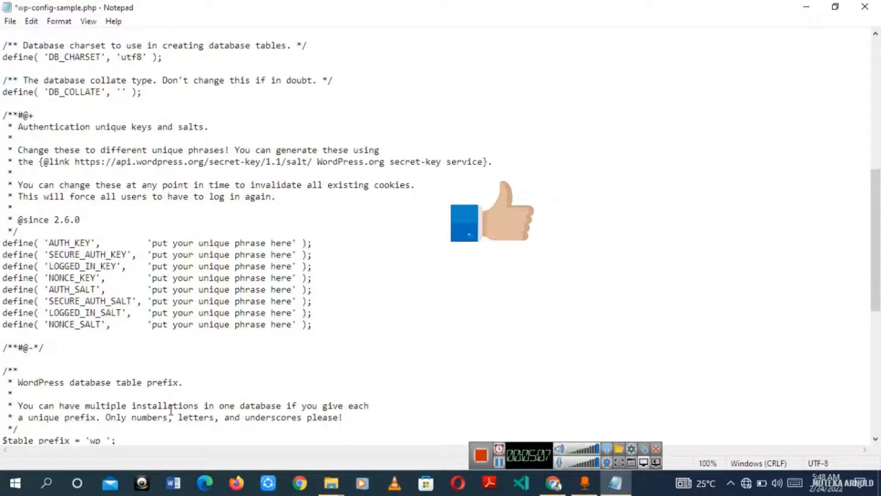
{"action": "scroll", "coordinate": [171, 410], "scroll_direction": "up", "scroll_amount": 3}
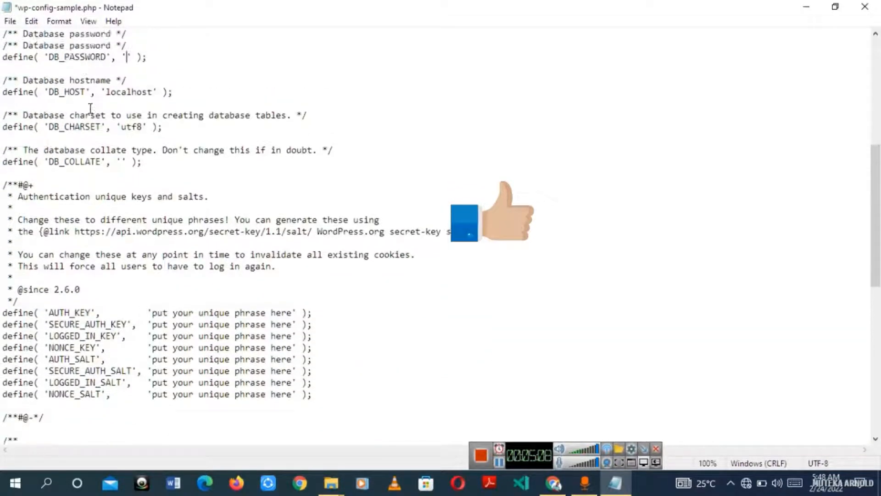
Step: Save the file as wp-config via Save As, dropping '-sample.php', then close Notepad
{"action": "left_click", "coordinate": [10, 21]}
{"action": "left_click", "coordinate": [21, 92]}
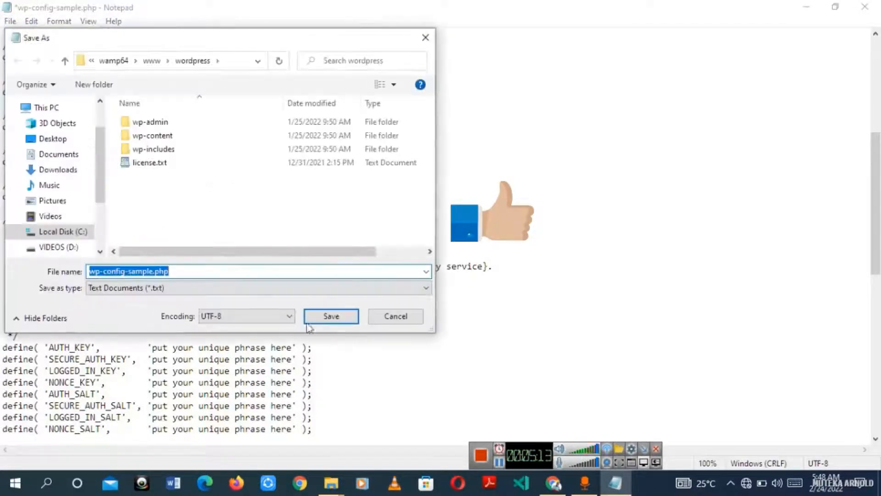
{"action": "left_click", "coordinate": [204, 223]}
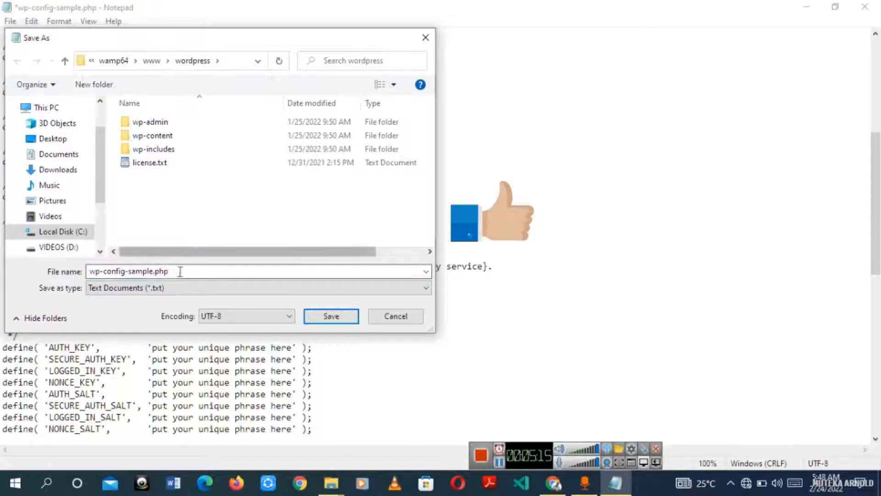
{"action": "double_click", "coordinate": [127, 270]}
{"action": "left_click", "coordinate": [205, 270]}
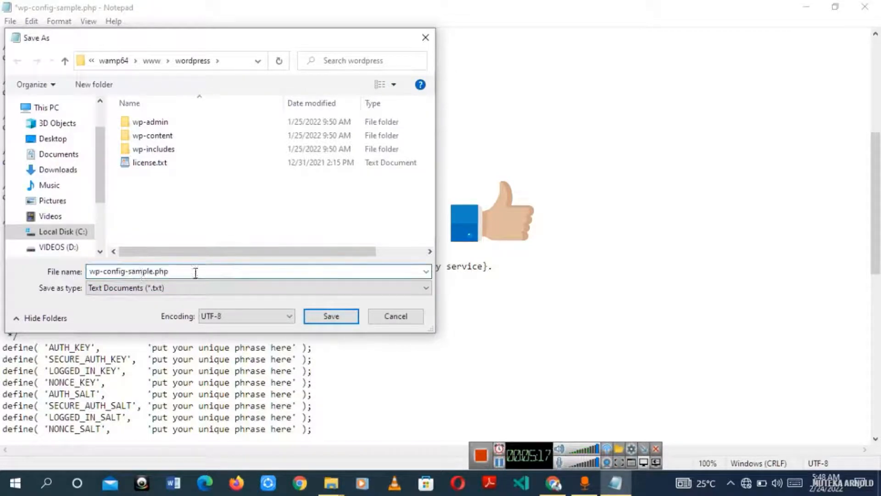
{"action": "left_click_drag", "start_coordinate": [124, 271], "coordinate": [205, 267]}
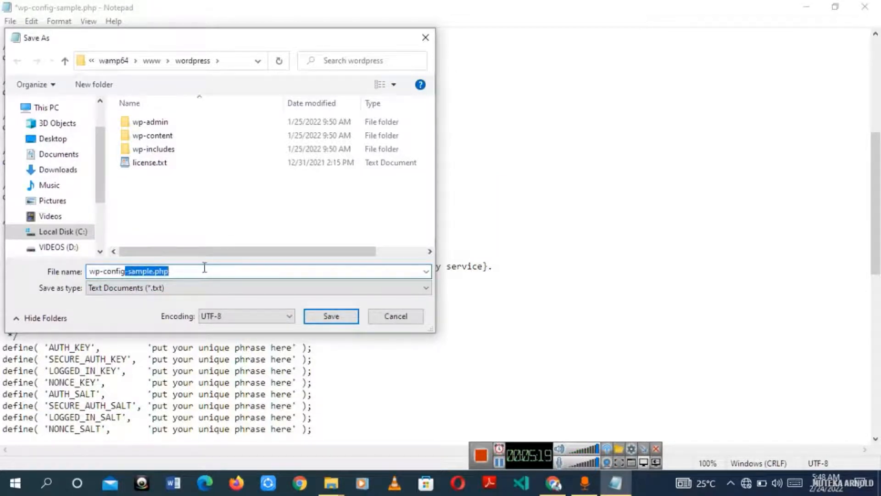
{"action": "key", "text": "BackSpace"}
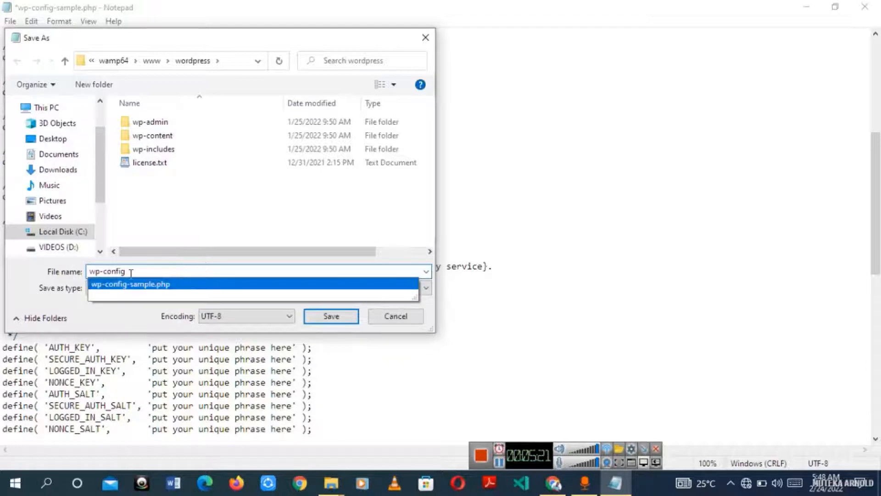
{"action": "left_click", "coordinate": [331, 316]}
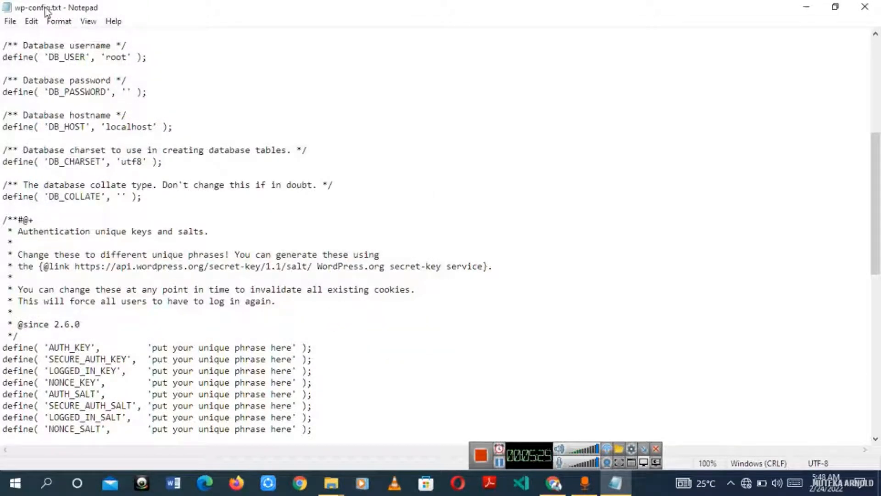
{"action": "left_click", "coordinate": [865, 6]}
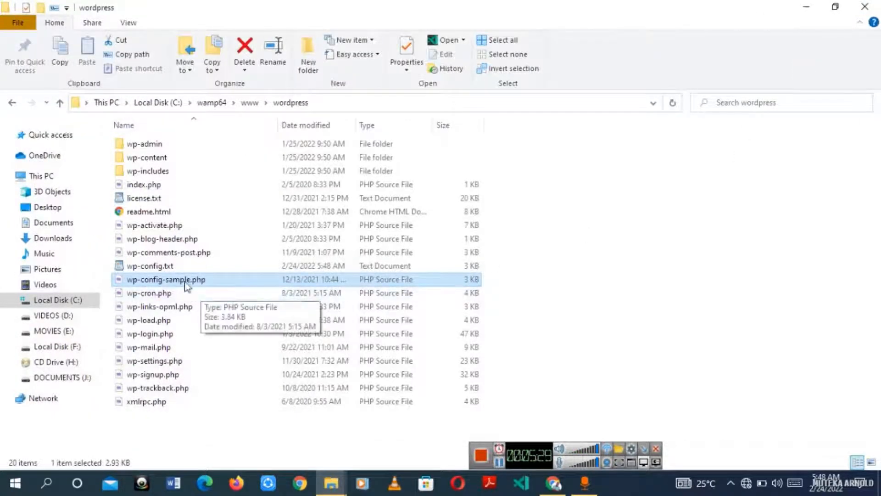
Step: Delete wp-config-sample.php from the wordpress folder
{"action": "left_click", "coordinate": [180, 266]}
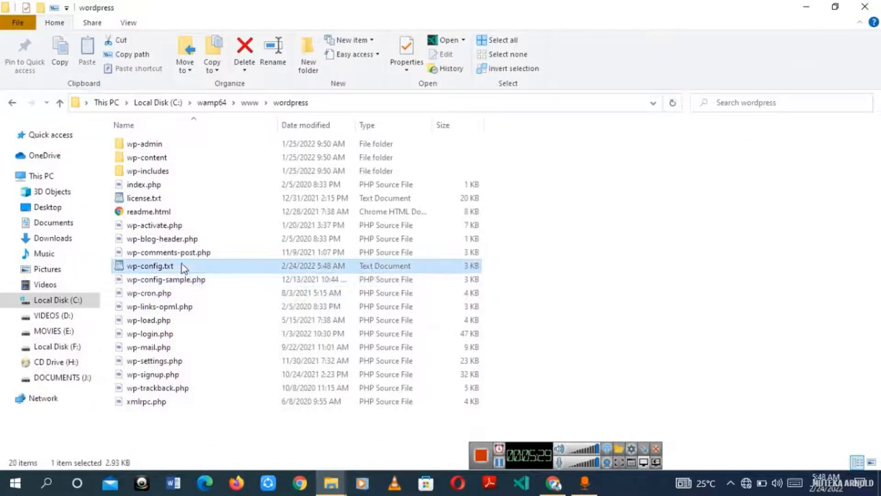
{"action": "right_click", "coordinate": [214, 280]}
{"action": "left_click", "coordinate": [205, 281]}
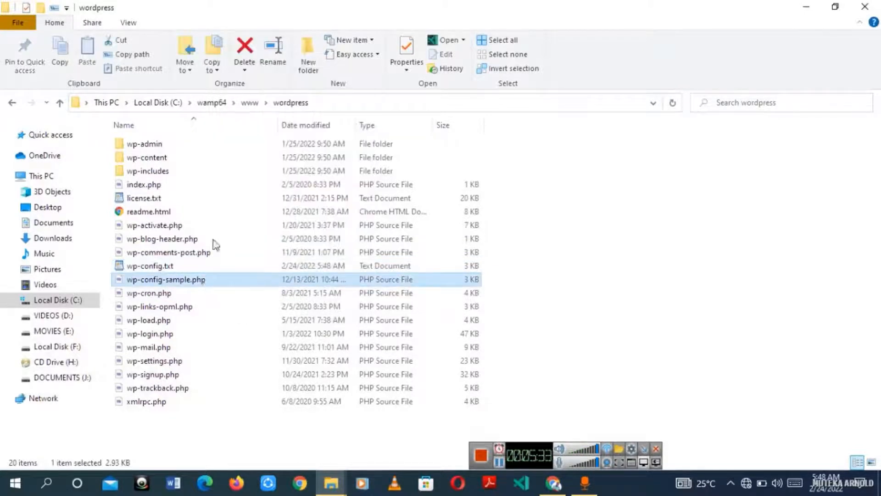
{"action": "left_click", "coordinate": [245, 51]}
{"action": "left_click", "coordinate": [468, 296]}
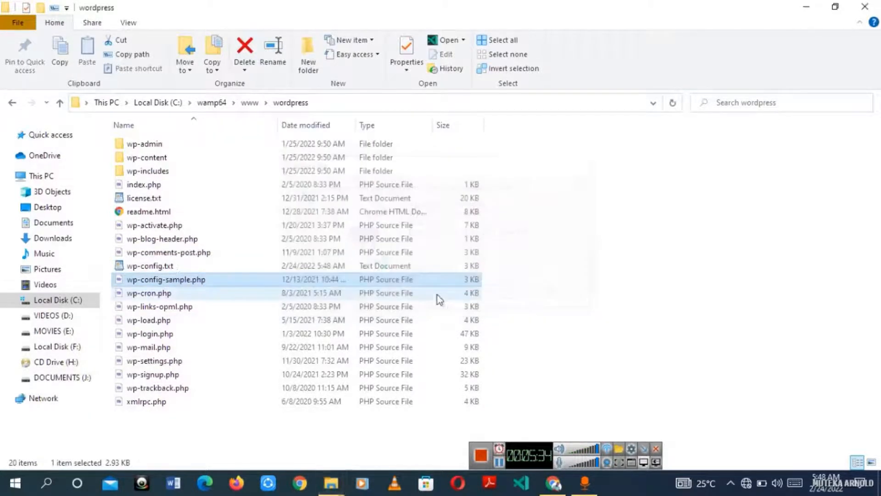
Step: Rename wp-config.txt to wp-config.php, accepting the extension-change warning
{"action": "left_click", "coordinate": [175, 268]}
{"action": "right_click", "coordinate": [174, 271]}
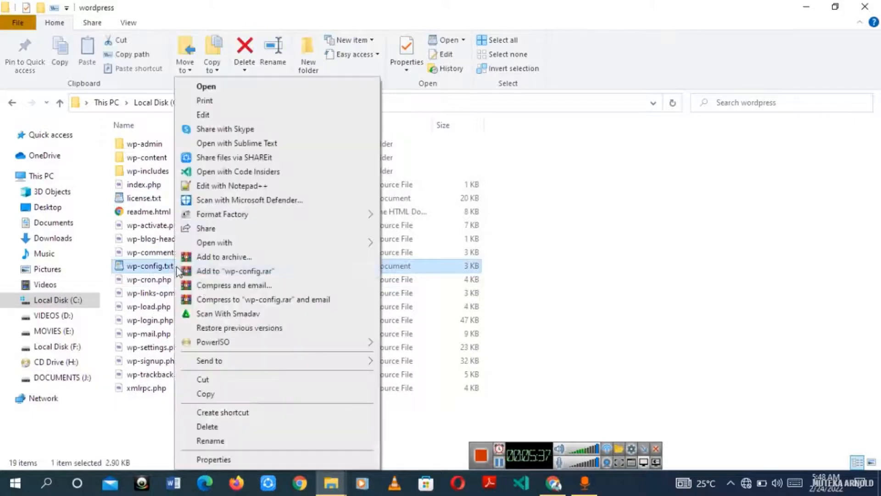
{"action": "left_click", "coordinate": [238, 444]}
{"action": "key", "text": "End"}
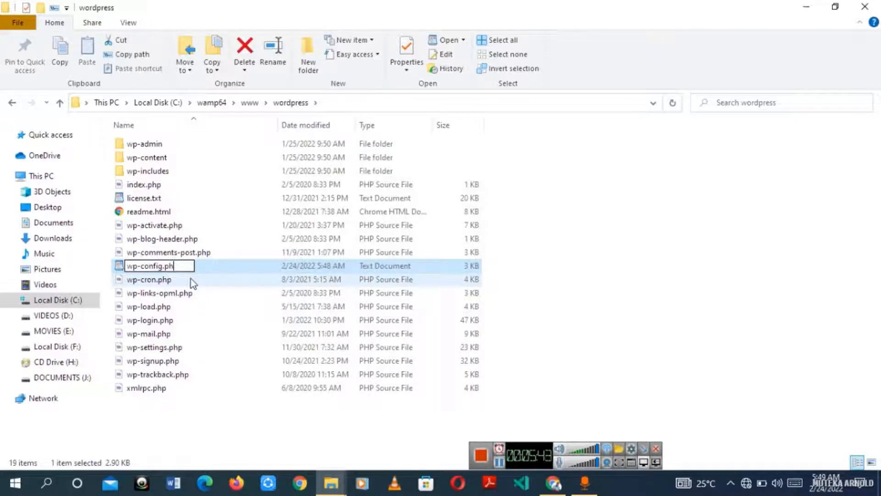
{"action": "type", "text": "php"}
{"action": "key", "text": "Return"}
{"action": "left_click", "coordinate": [499, 246]}
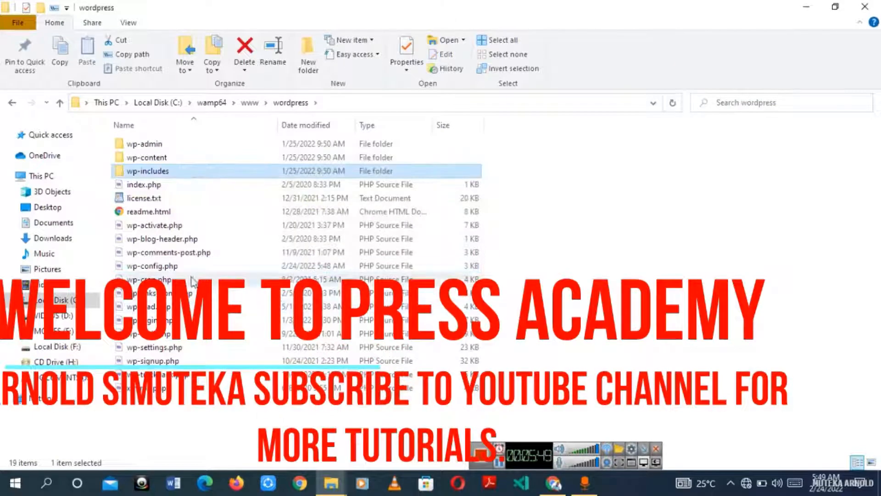
{"action": "left_click", "coordinate": [200, 265]}
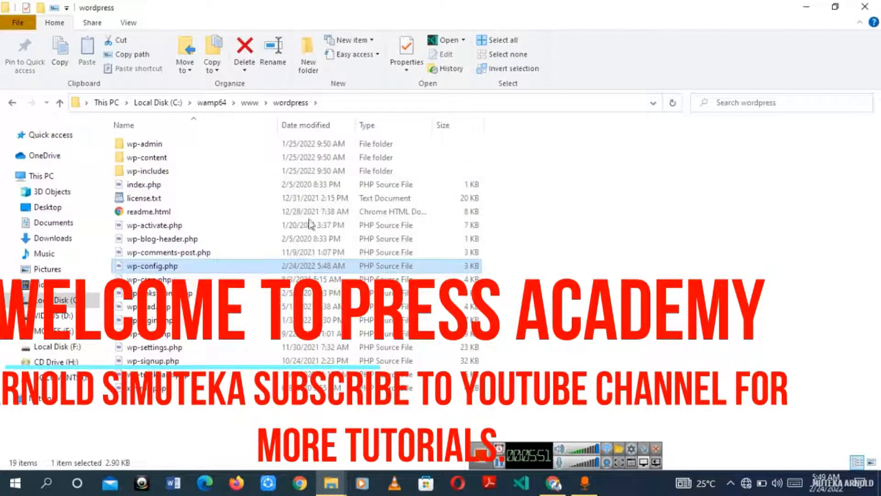
{"action": "left_click", "coordinate": [556, 486]}
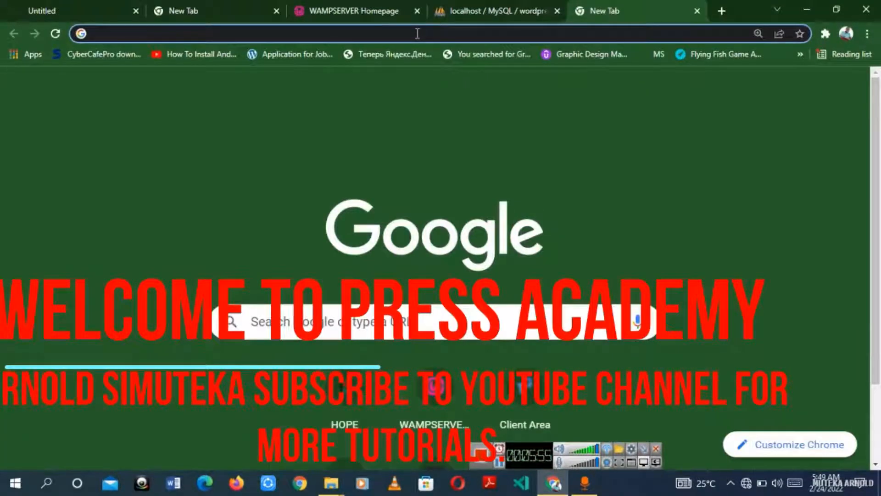
Step: Load localhost/wordpress in Chrome's new tab
{"action": "type", "text": "localhost"}
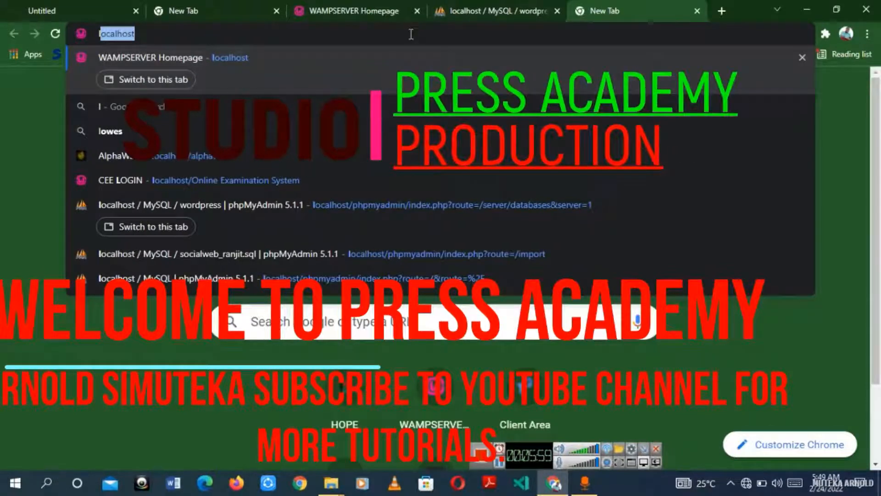
{"action": "left_click", "coordinate": [412, 34]}
{"action": "type", "text": "/"}
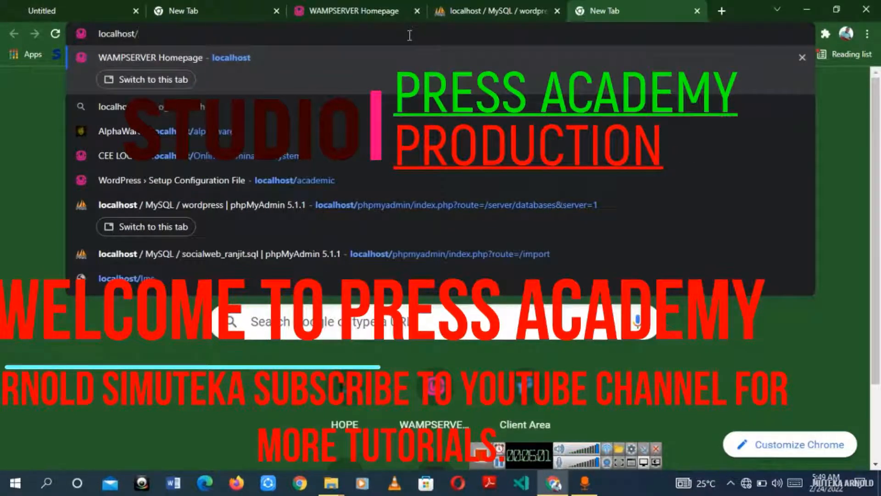
{"action": "type", "text": "wordpress"}
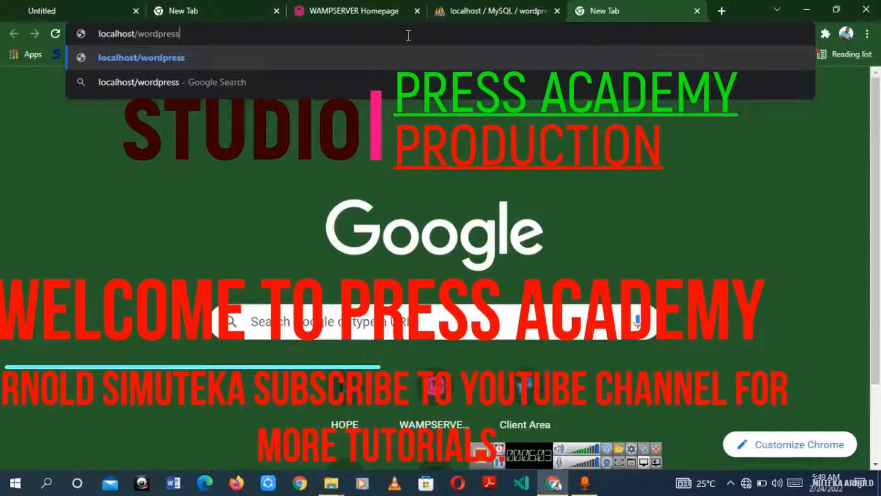
{"action": "key", "text": "Return"}
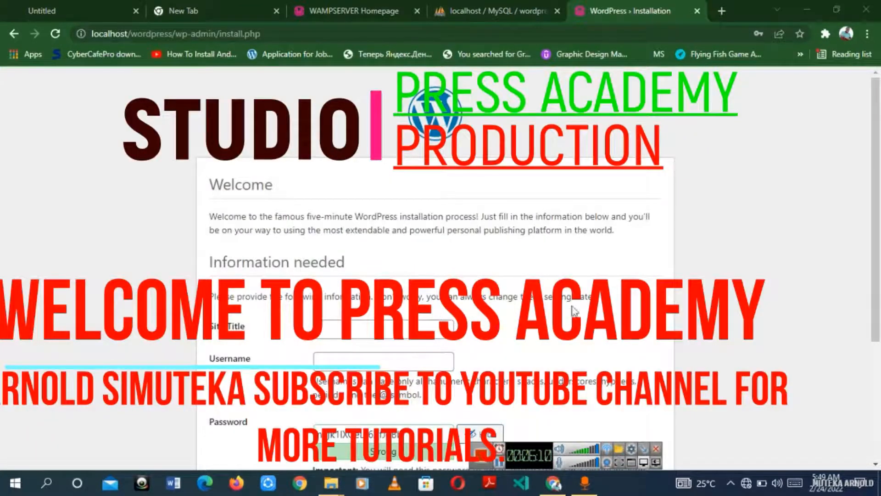
Step: Fill the Site Title from autofill, replacing '||| E-LEARNING' with BUSINESS for PRESS ACADEMY BUSINESS
{"action": "scroll", "coordinate": [247, 149], "scroll_direction": "down", "scroll_amount": 1}
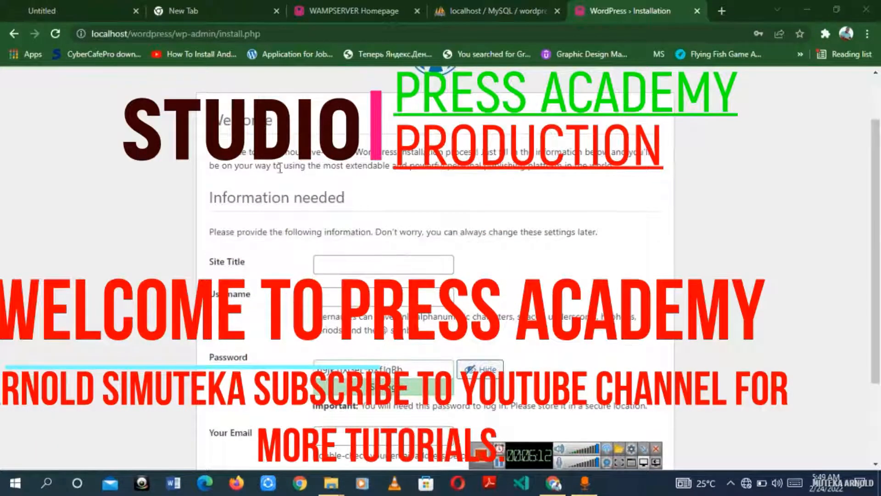
{"action": "scroll", "coordinate": [280, 167], "scroll_direction": "down", "scroll_amount": 2}
{"action": "left_click", "coordinate": [400, 182]}
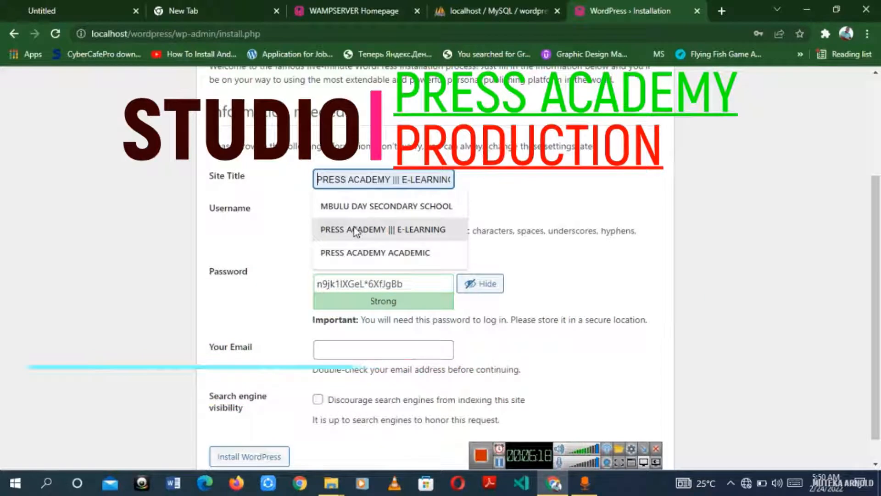
{"action": "left_click", "coordinate": [354, 228]}
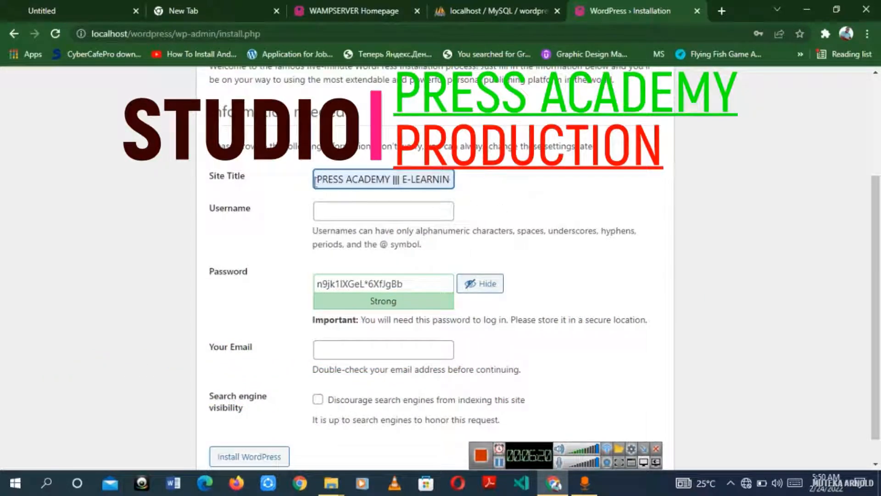
{"action": "left_click_drag", "start_coordinate": [394, 179], "coordinate": [639, 185]}
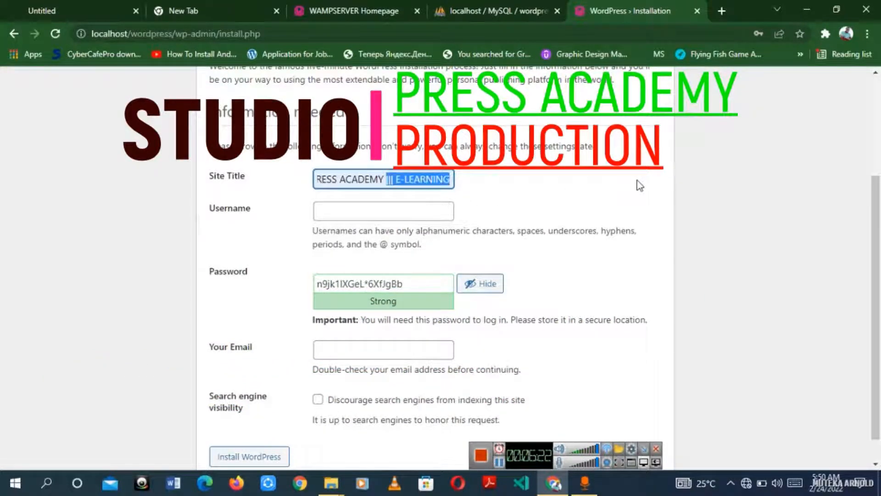
{"action": "key", "text": "BackSpace"}
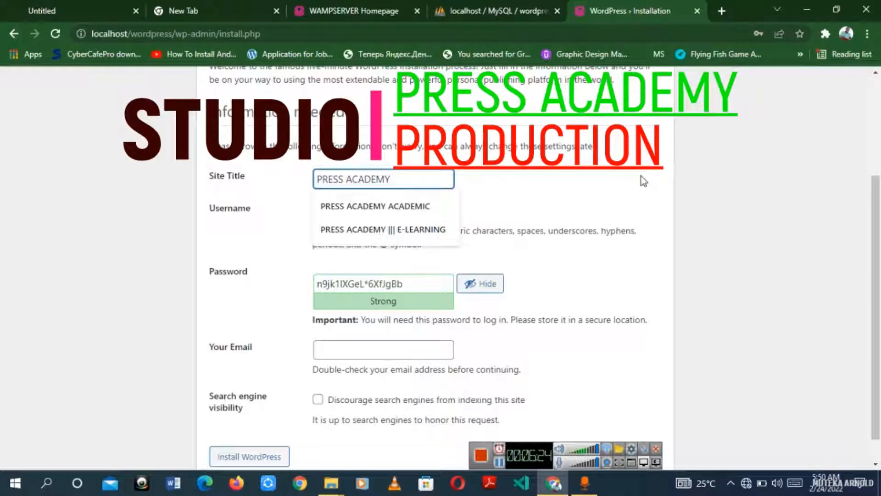
{"action": "type", "text": "BU"}
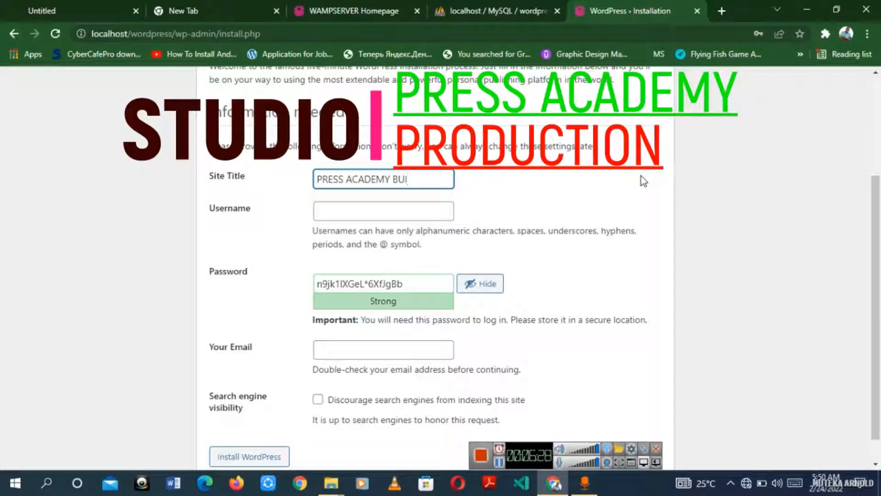
{"action": "type", "text": "SI"}
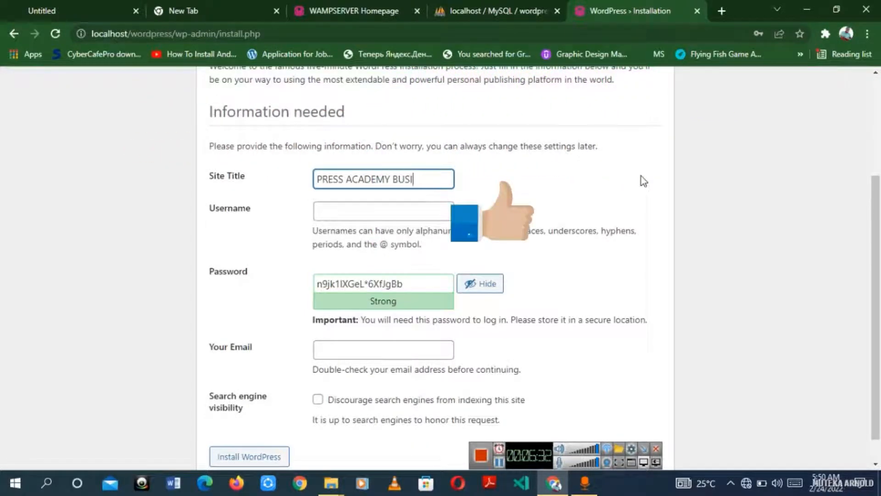
{"action": "type", "text": "NESS"}
{"action": "left_click", "coordinate": [358, 211]}
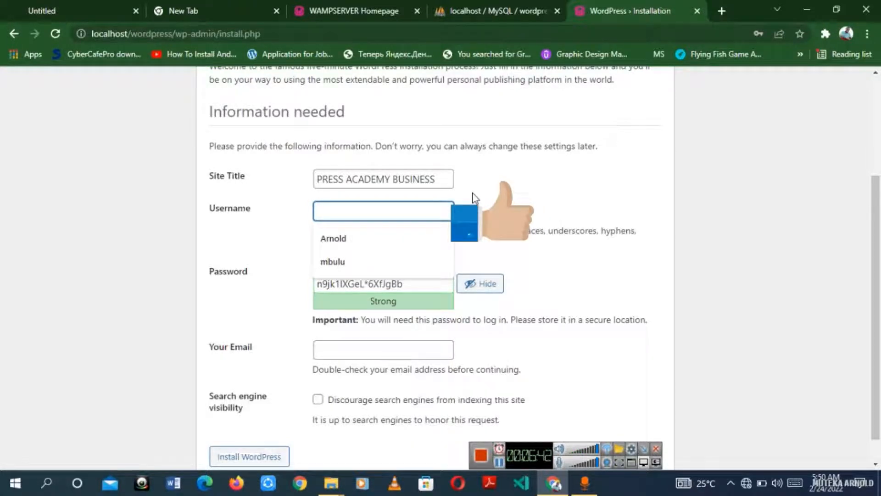
Step: Enter the admin username and a short password, confirming use of the weak password
{"action": "type", "text": "sam"}
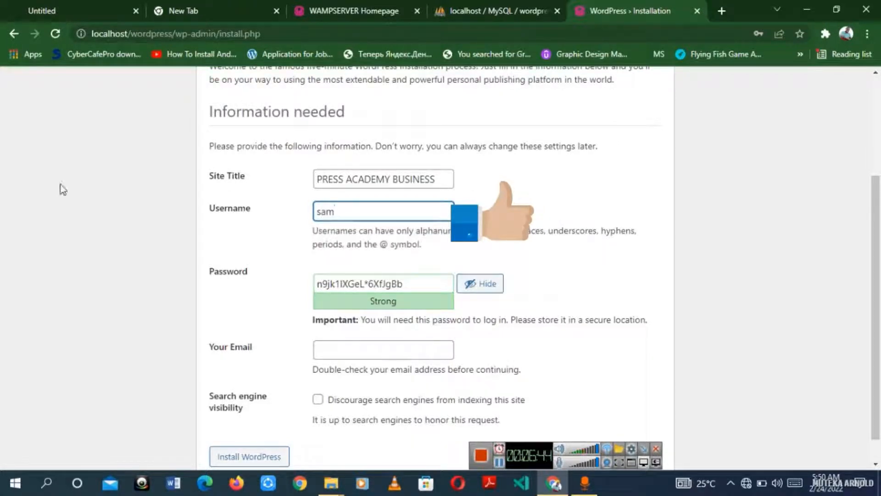
{"action": "left_click_drag", "start_coordinate": [433, 281], "coordinate": [172, 287]}
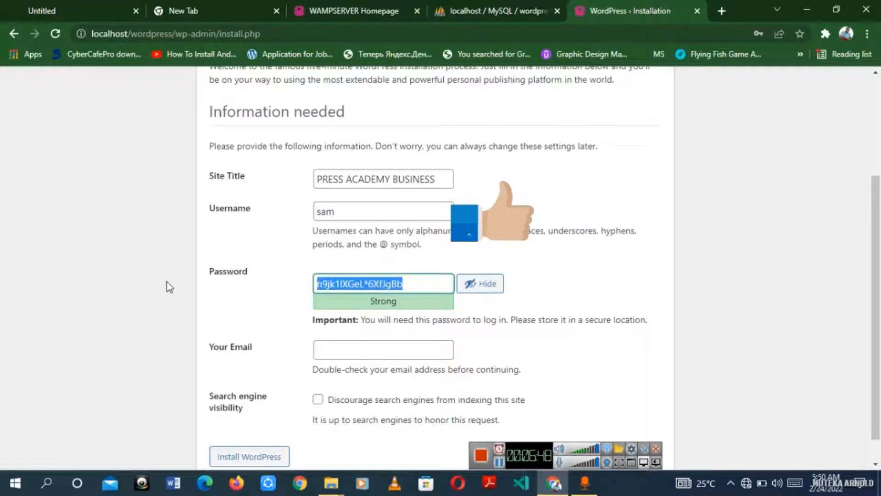
{"action": "type", "text": "try"}
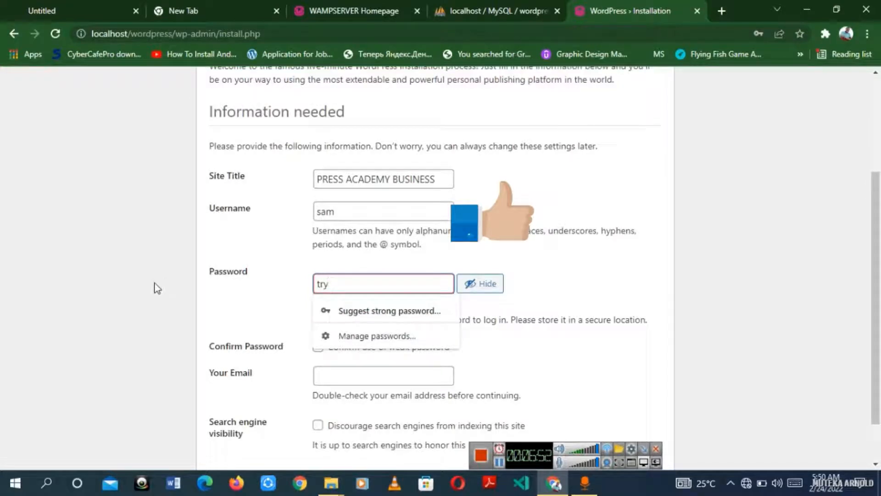
{"action": "key", "text": "BackSpace"}
{"action": "key", "text": "BackSpace"}
{"action": "key", "text": "BackSpace"}
{"action": "type", "text": "123456"}
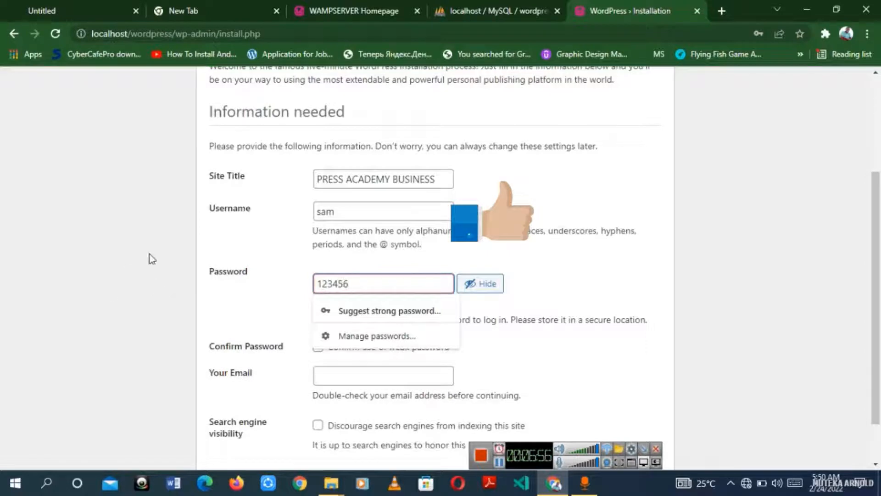
{"action": "left_click", "coordinate": [580, 297]}
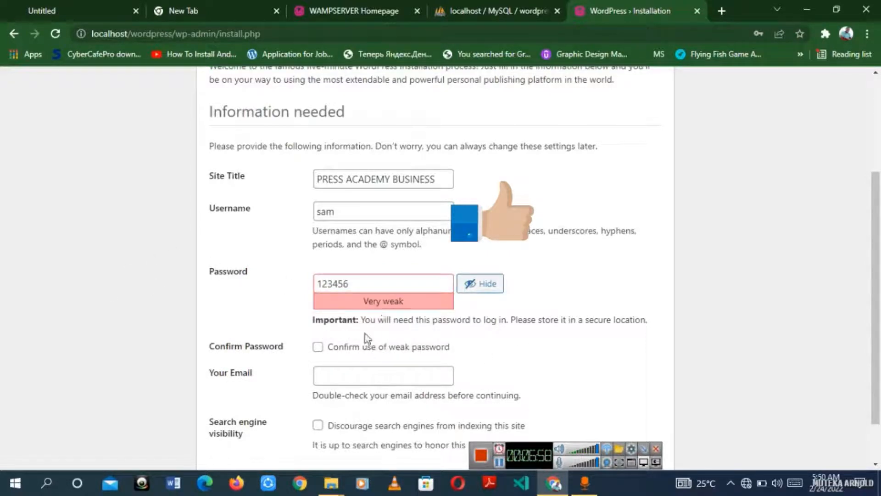
{"action": "left_click", "coordinate": [318, 347]}
Step: Fill the admin e-mail from a saved suggestion and run Install WordPress
{"action": "scroll", "coordinate": [505, 351], "scroll_direction": "down", "scroll_amount": 1}
{"action": "left_click", "coordinate": [404, 328]}
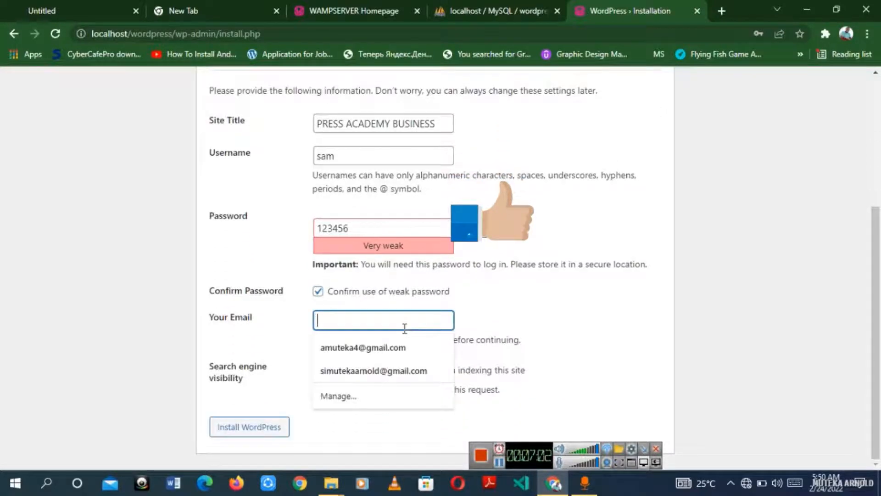
{"action": "left_click", "coordinate": [406, 370]}
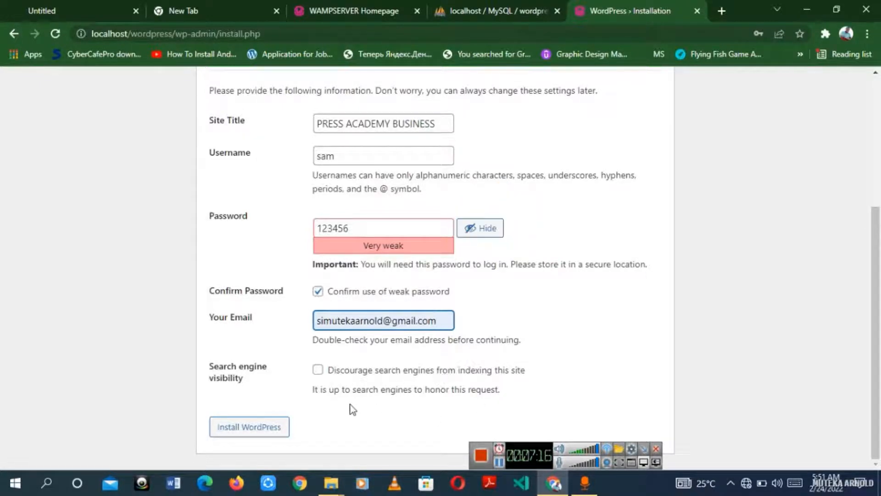
{"action": "left_click", "coordinate": [237, 431]}
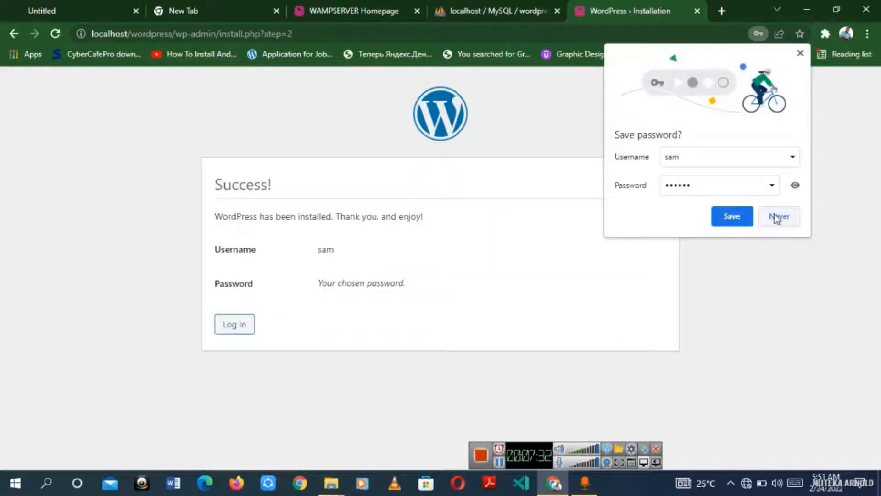
Step: Dismiss Chrome's password prompt and log in as admin with Remember Me ticked
{"action": "left_click", "coordinate": [743, 218]}
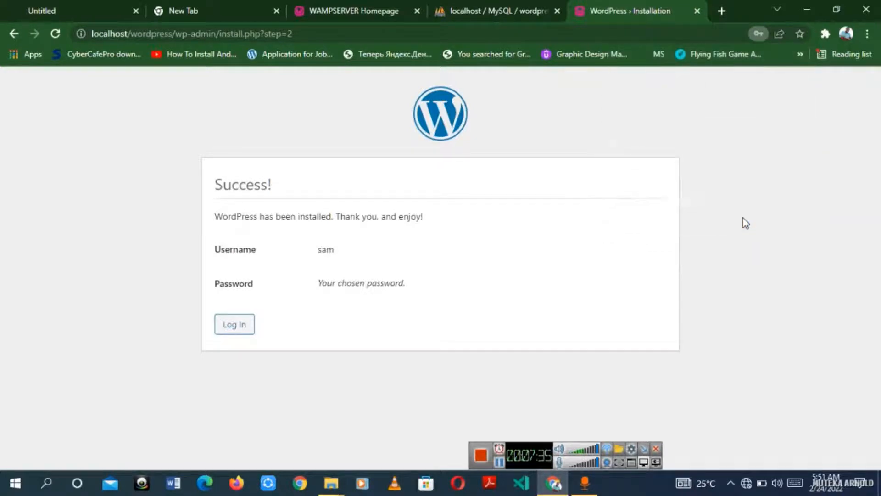
{"action": "left_click", "coordinate": [242, 329]}
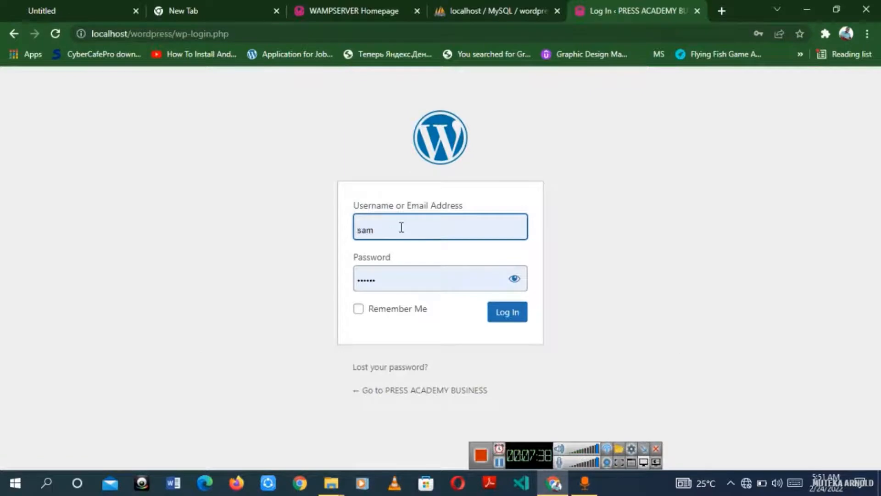
{"action": "left_click", "coordinate": [515, 278]}
{"action": "left_click", "coordinate": [514, 278]}
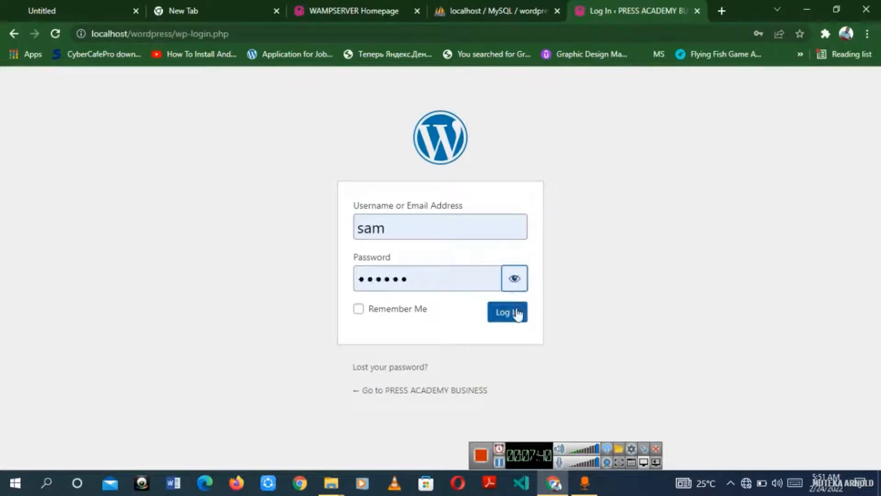
{"action": "left_click", "coordinate": [377, 310]}
{"action": "left_click", "coordinate": [509, 312]}
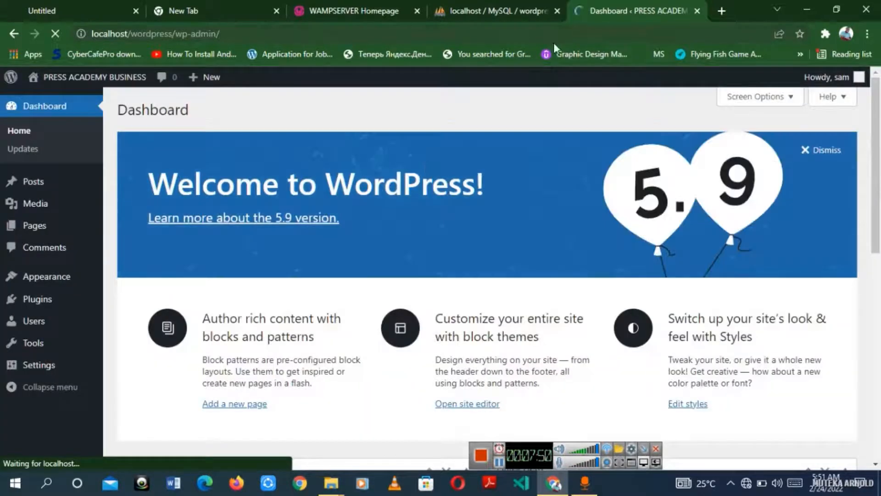
Step: Dismiss the Welcome to WordPress 5.9 panel and look over the remaining dashboard widgets
{"action": "left_click", "coordinate": [821, 151]}
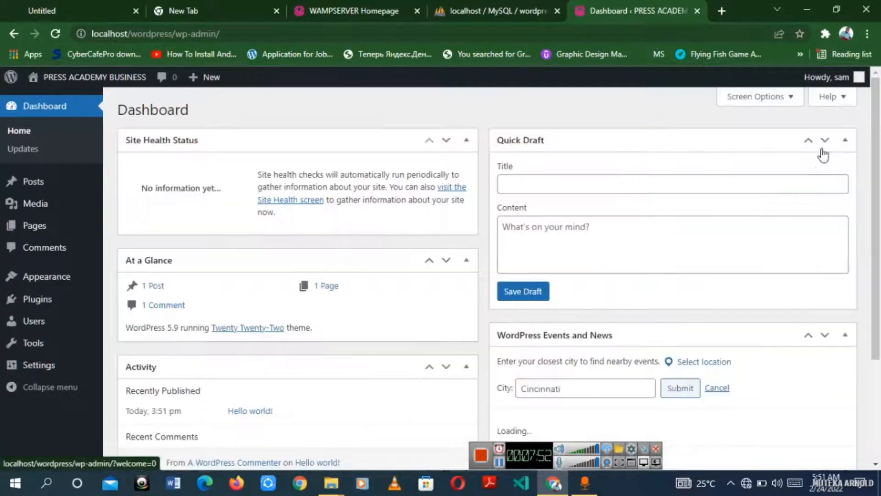
{"action": "scroll", "coordinate": [575, 315], "scroll_direction": "down", "scroll_amount": 3}
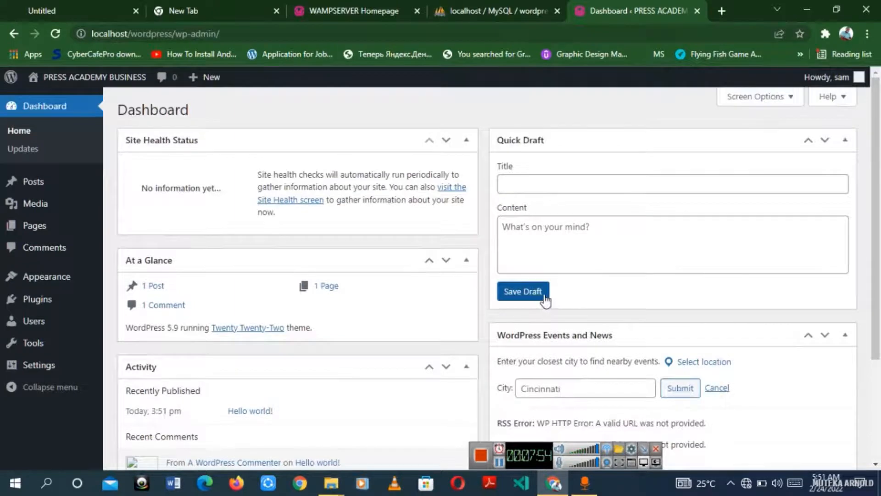
{"action": "scroll", "coordinate": [643, 354], "scroll_direction": "down", "scroll_amount": 3}
{"action": "scroll", "coordinate": [647, 368], "scroll_direction": "up", "scroll_amount": 3}
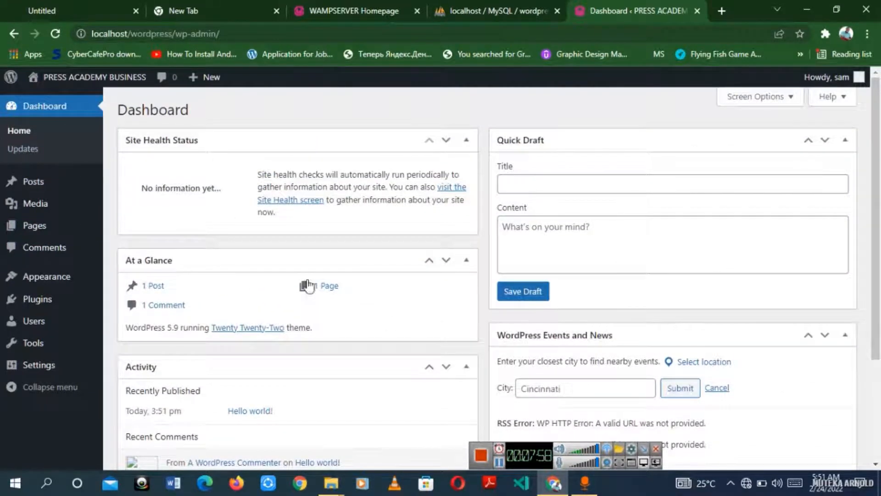
Step: Go to Posts > All Posts and open 'Hello world!' in the block editor
{"action": "left_click", "coordinate": [34, 183]}
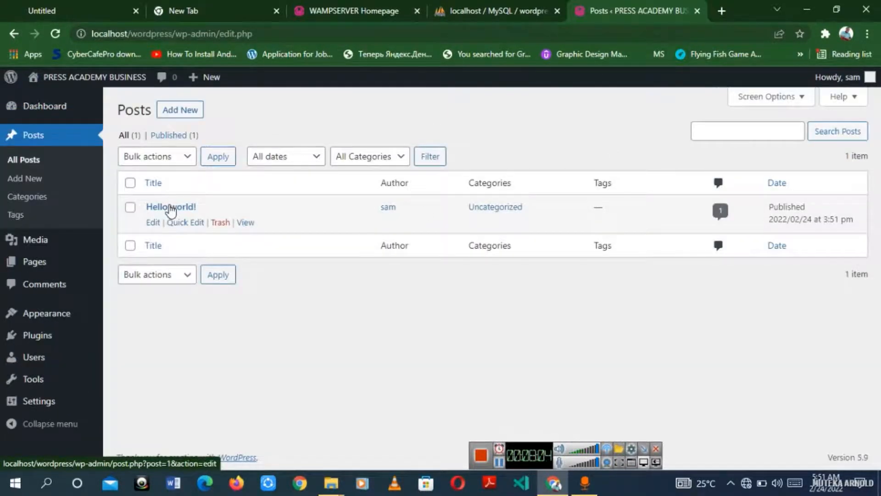
{"action": "left_click", "coordinate": [158, 210]}
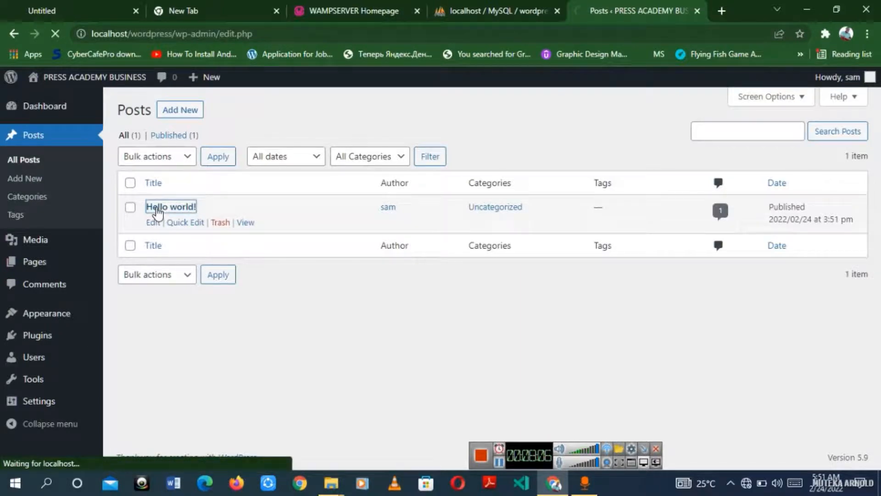
{"action": "left_click", "coordinate": [153, 223]}
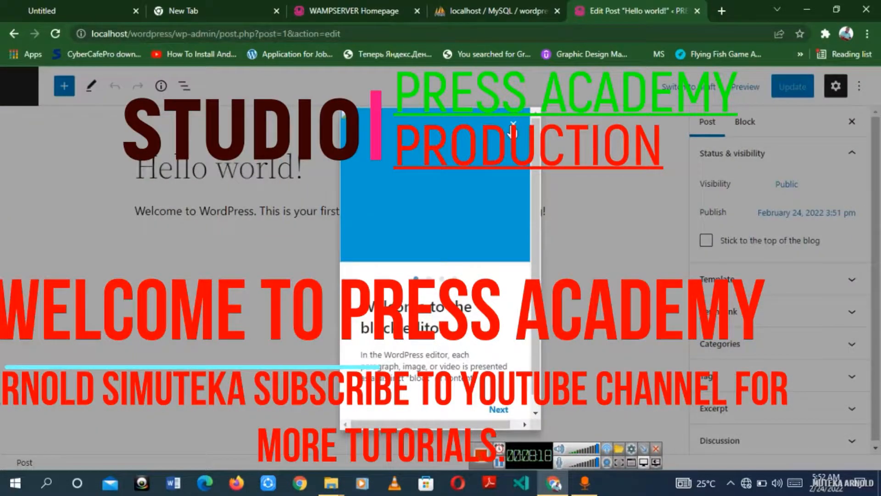
Step: Close the editor welcome guide and delete the post's default paragraph text
{"action": "left_click", "coordinate": [513, 124]}
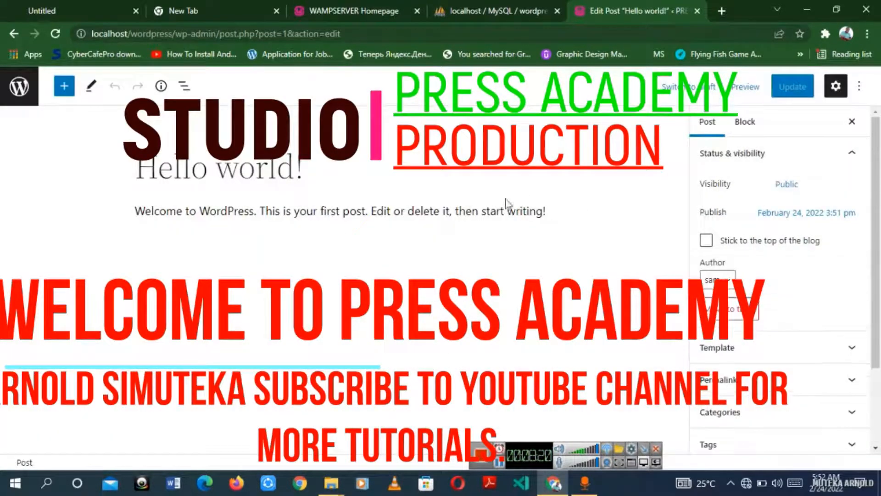
{"action": "left_click_drag", "start_coordinate": [167, 215], "coordinate": [327, 211]}
{"action": "left_click", "coordinate": [316, 245]}
{"action": "left_click", "coordinate": [356, 211]}
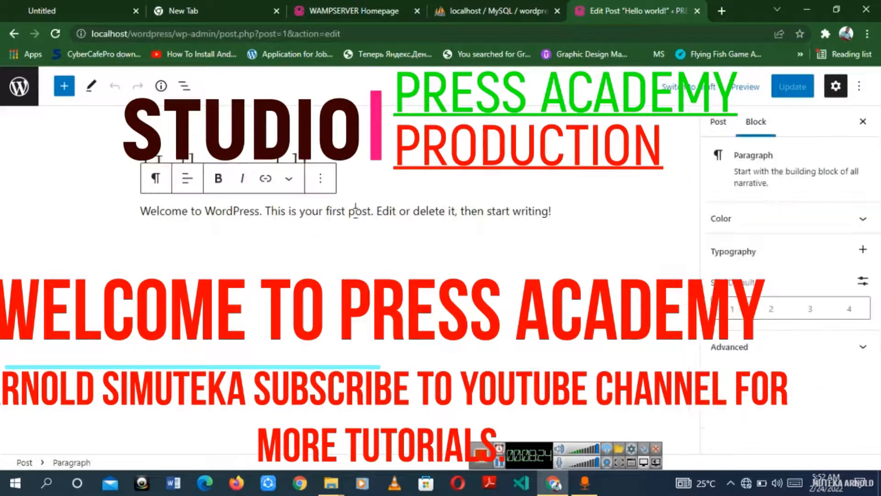
{"action": "left_click", "coordinate": [556, 209]}
{"action": "key", "text": "BackSpace"}
{"action": "key", "text": "BackSpace"}
{"action": "key", "text": "BackSpace"}
{"action": "key", "text": "BackSpace"}
{"action": "key", "text": "BackSpace"}
{"action": "key", "text": "BackSpace"}
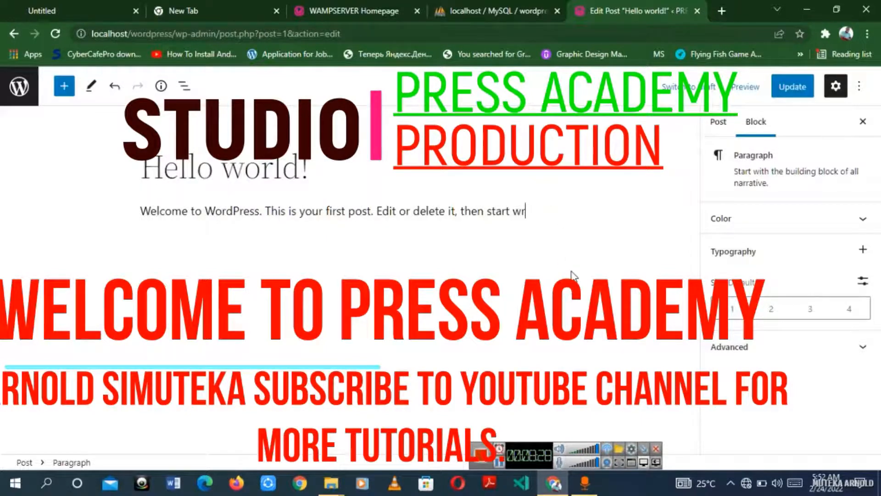
{"action": "key", "text": "BackSpace"}
{"action": "key", "text": "BackSpace"}
{"action": "key", "text": "BackSpace"}
{"action": "key", "text": "BackSpace"}
{"action": "key", "text": "BackSpace"}
{"action": "key", "text": "BackSpace"}
{"action": "key", "text": "BackSpace"}
{"action": "key", "text": "BackSpace"}
{"action": "key", "text": "BackSpace"}
{"action": "key", "text": "BackSpace"}
{"action": "key", "text": "BackSpace"}
{"action": "key", "text": "BackSpace"}
{"action": "key", "text": "BackSpace"}
{"action": "key", "text": "BackSpace"}
{"action": "key", "text": "BackSpace"}
{"action": "key", "text": "BackSpace"}
{"action": "key", "text": "BackSpace"}
{"action": "key", "text": "BackSpace"}
{"action": "key", "text": "BackSpace"}
{"action": "key", "text": "BackSpace"}
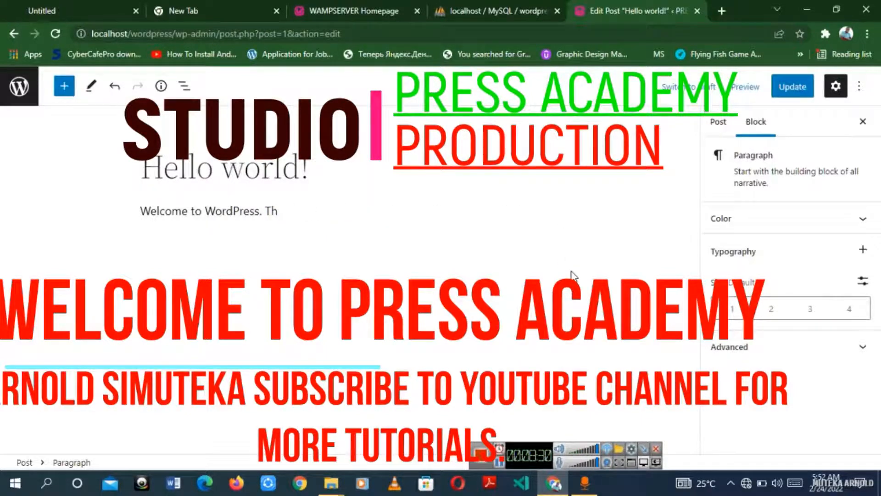
{"action": "key", "text": "BackSpace"}
{"action": "key", "text": "BackSpace"}
{"action": "key", "text": "BackSpace"}
{"action": "key", "text": "BackSpace"}
{"action": "key", "text": "BackSpace"}
{"action": "key", "text": "BackSpace"}
{"action": "key", "text": "BackSpace"}
{"action": "key", "text": "BackSpace"}
{"action": "key", "text": "BackSpace"}
{"action": "key", "text": "BackSpace"}
{"action": "key", "text": "BackSpace"}
{"action": "key", "text": "BackSpace"}
{"action": "key", "text": "BackSpace"}
{"action": "key", "text": "BackSpace"}
{"action": "key", "text": "BackSpace"}
{"action": "key", "text": "BackSpace"}
{"action": "key", "text": "BackSpace"}
{"action": "key", "text": "BackSpace"}
{"action": "key", "text": "BackSpace"}
{"action": "key", "text": "BackSpace"}
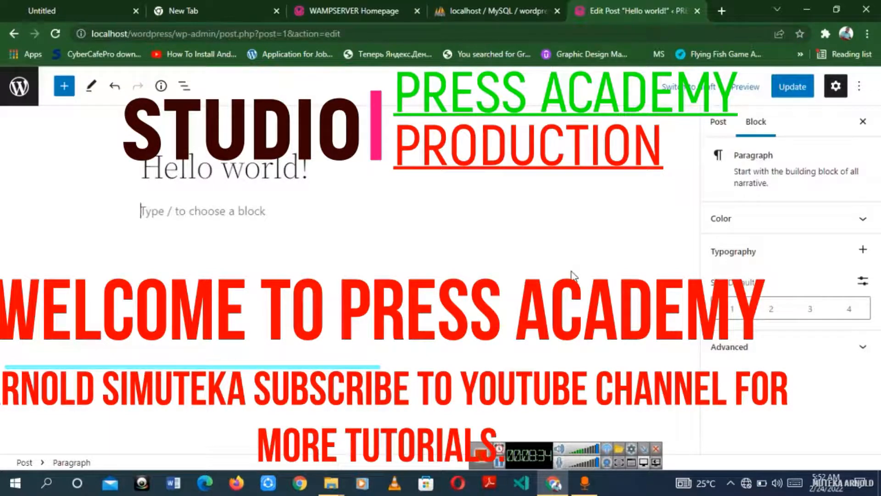
Step: Enter 'Welcome to my website' as the paragraph, update the post and view it
{"action": "type", "text": "Welcom"}
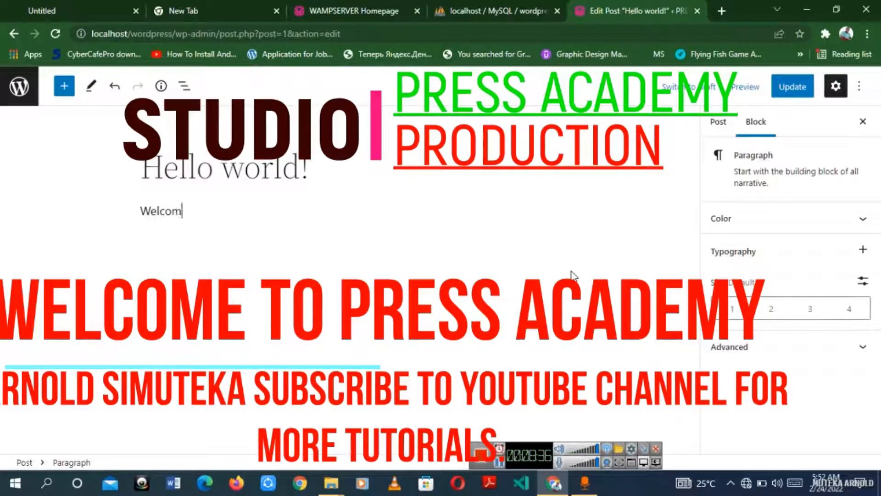
{"action": "type", "text": "e to my "}
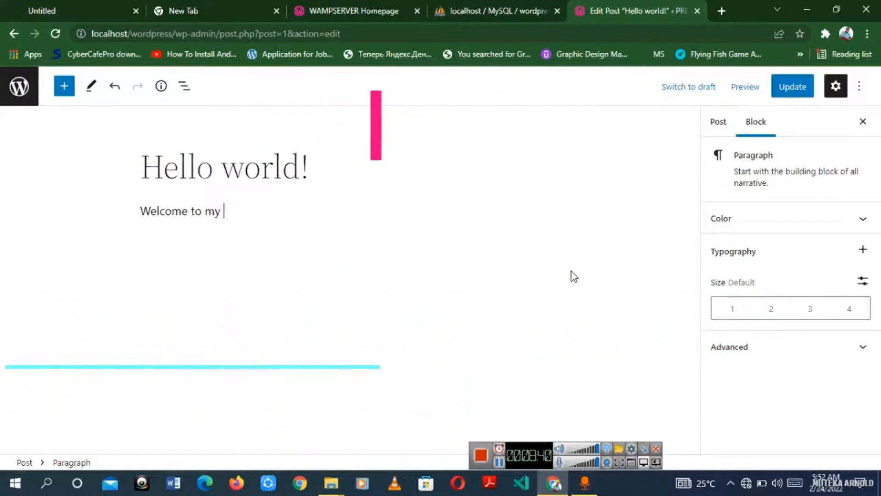
{"action": "type", "text": "website"}
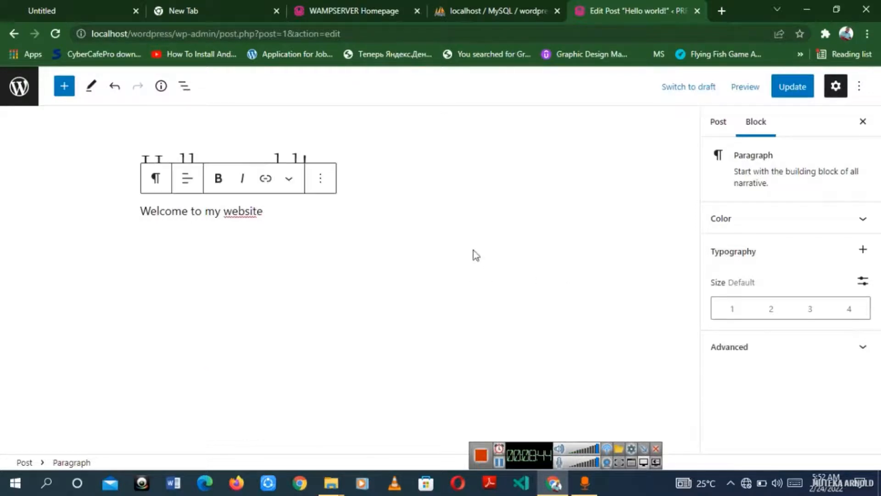
{"action": "left_click", "coordinate": [778, 94]}
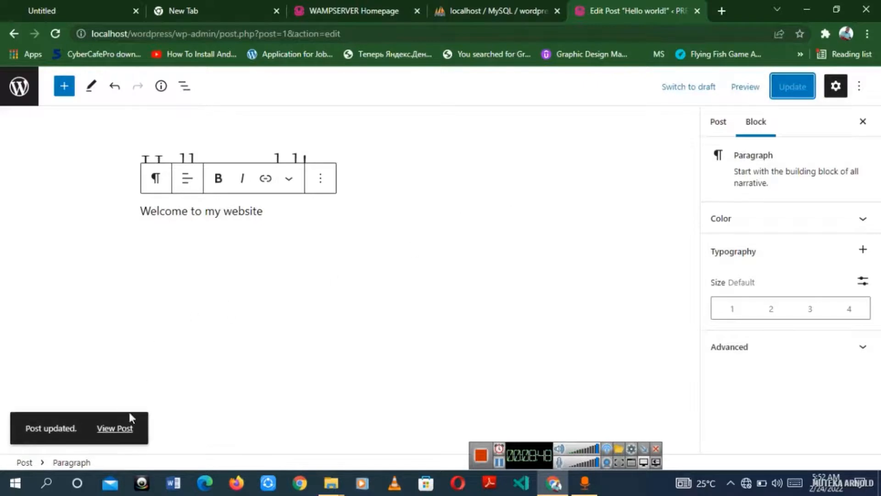
{"action": "left_click", "coordinate": [115, 428]}
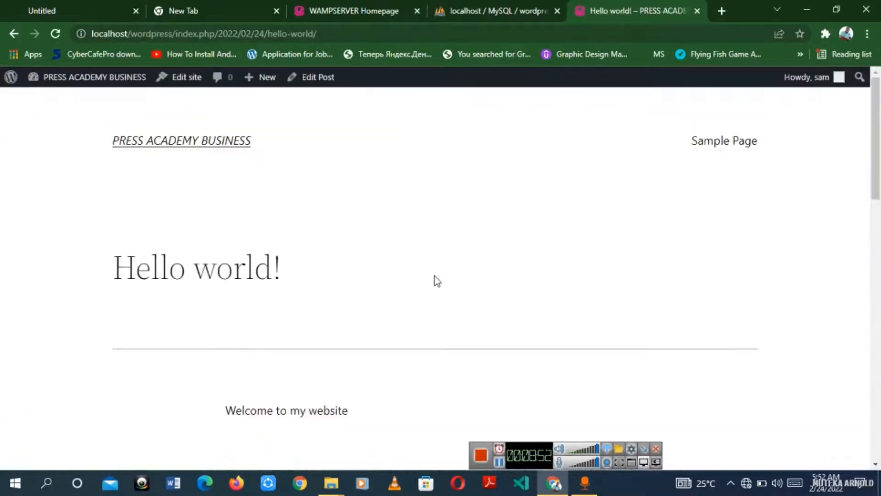
Step: Scroll through the live Hello world! post, then return to the Dashboard via the site-name menu
{"action": "scroll", "coordinate": [435, 280], "scroll_direction": "down", "scroll_amount": 4}
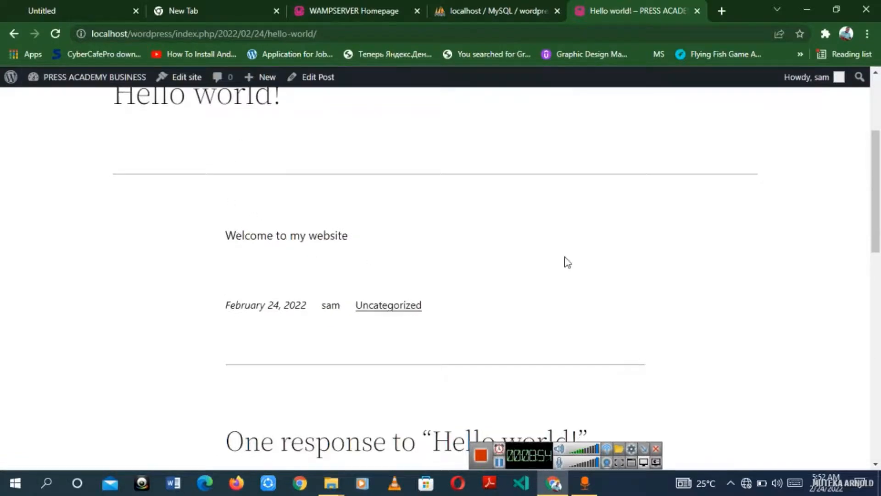
{"action": "scroll", "coordinate": [567, 276], "scroll_direction": "down", "scroll_amount": 15}
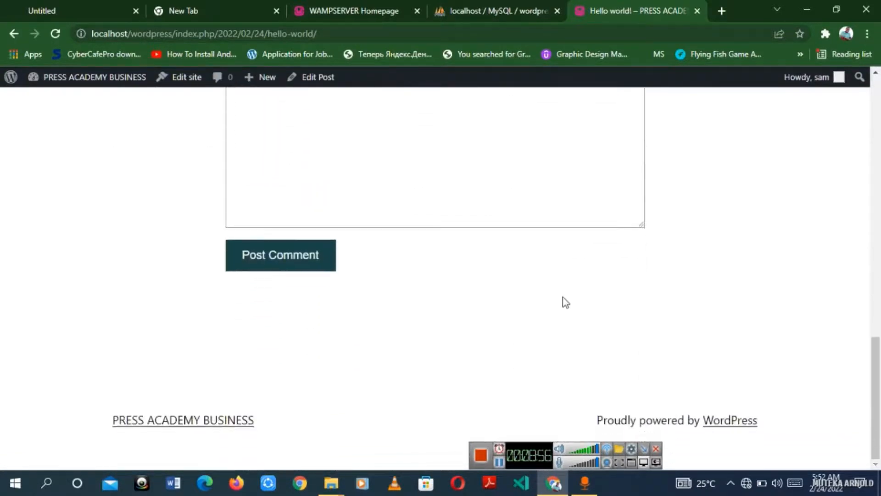
{"action": "scroll", "coordinate": [553, 288], "scroll_direction": "up", "scroll_amount": 12}
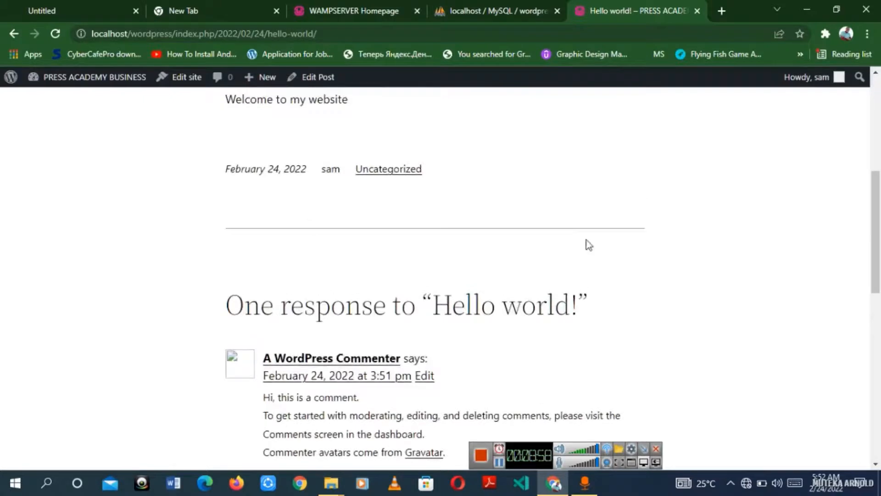
{"action": "scroll", "coordinate": [589, 244], "scroll_direction": "up", "scroll_amount": 2}
{"action": "mouse_move", "coordinate": [74, 87]}
{"action": "left_click", "coordinate": [58, 100]}
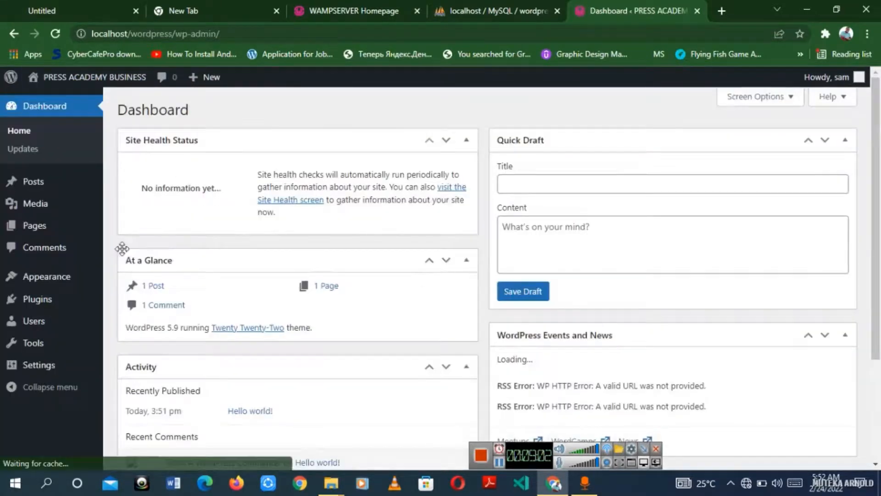
{"action": "mouse_move", "coordinate": [50, 212]}
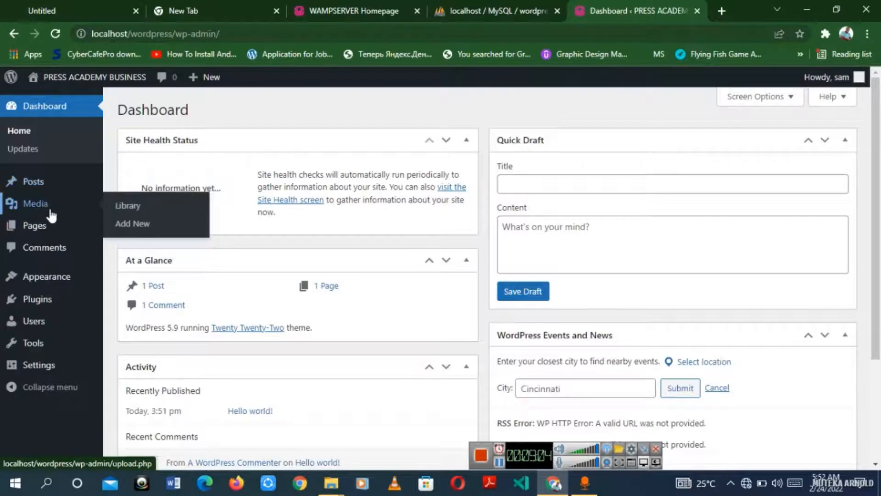
{"action": "mouse_move", "coordinate": [66, 228]}
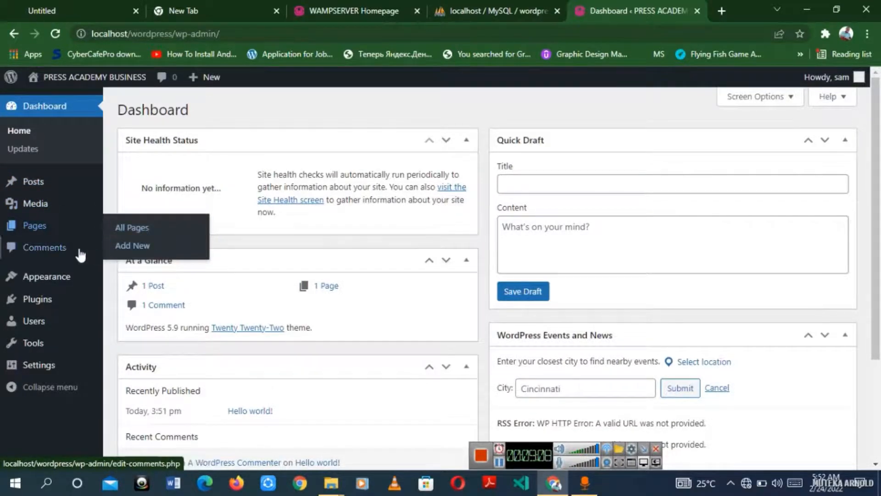
{"action": "mouse_move", "coordinate": [58, 276]}
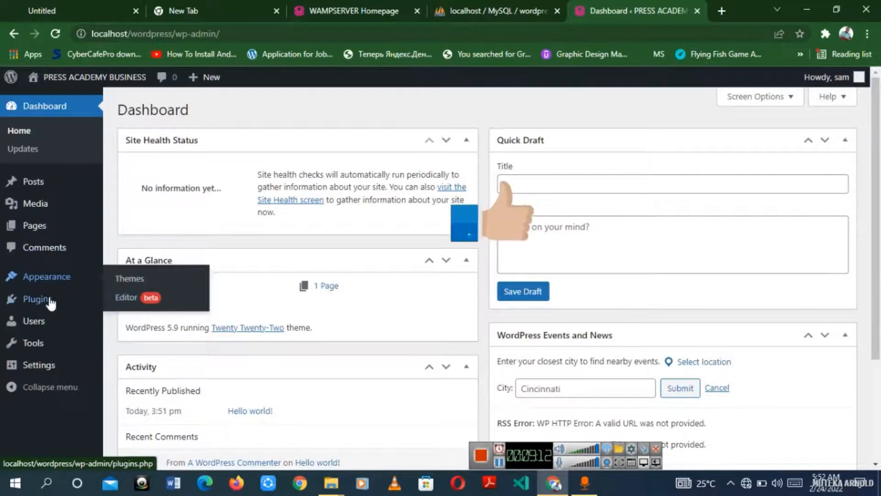
{"action": "mouse_move", "coordinate": [54, 298]}
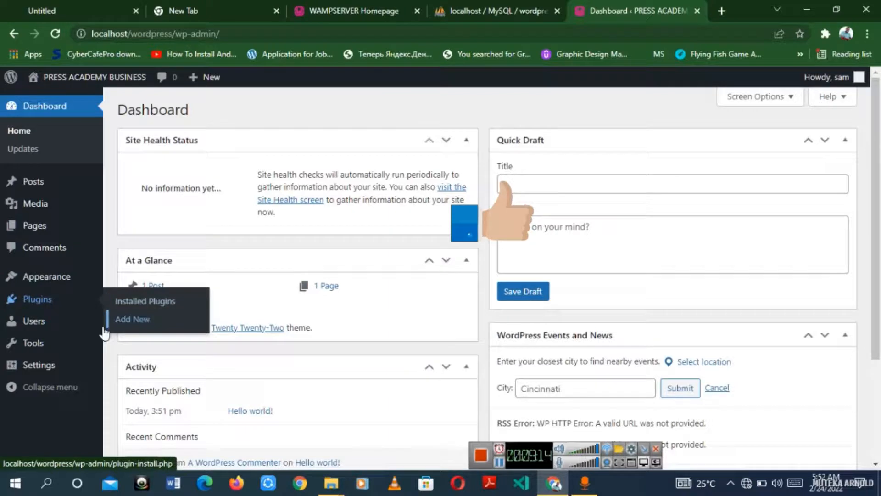
{"action": "mouse_move", "coordinate": [44, 350]}
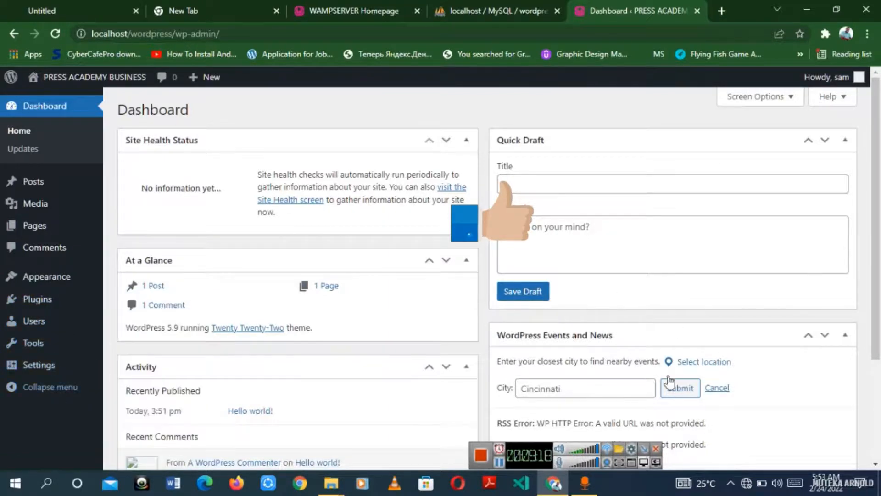
{"action": "scroll", "coordinate": [321, 312], "scroll_direction": "down", "scroll_amount": 3}
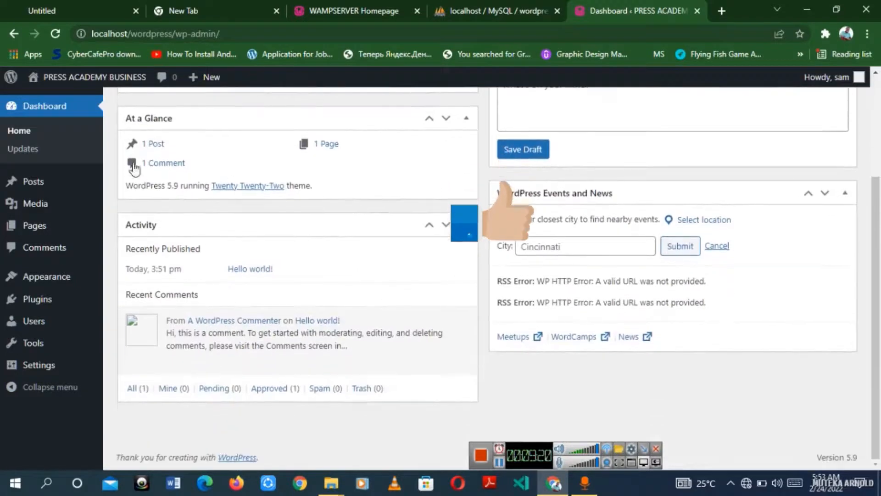
{"action": "scroll", "coordinate": [640, 283], "scroll_direction": "up", "scroll_amount": 3}
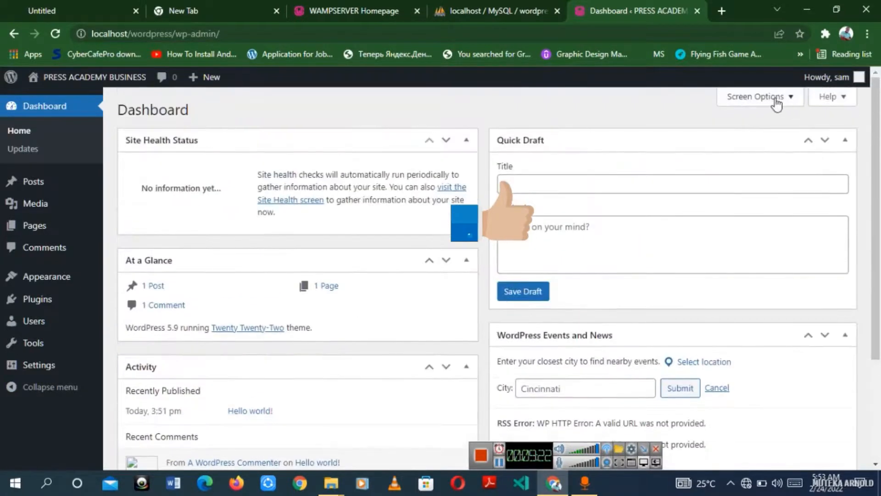
Step: In Screen Options, uncheck WordPress Events and News, Quick Draft, At a Glance and Activity
{"action": "left_click", "coordinate": [775, 100]}
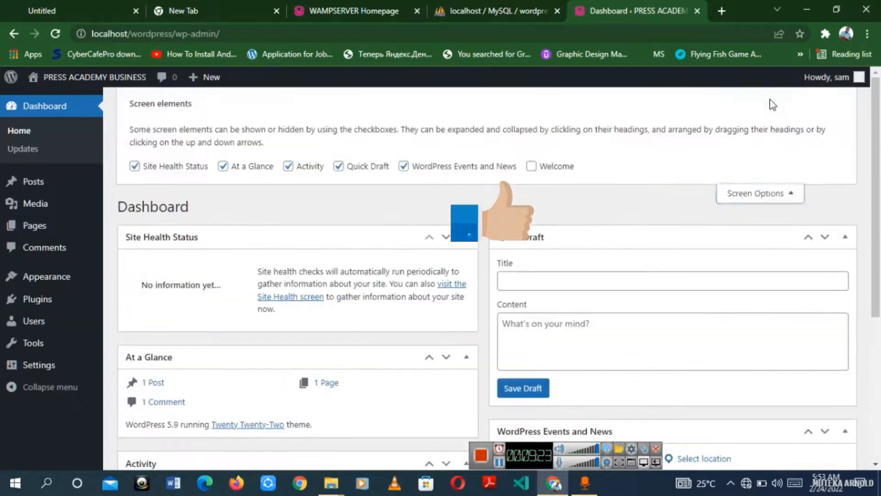
{"action": "left_click", "coordinate": [403, 167]}
{"action": "left_click", "coordinate": [340, 168]}
{"action": "left_click", "coordinate": [246, 168]}
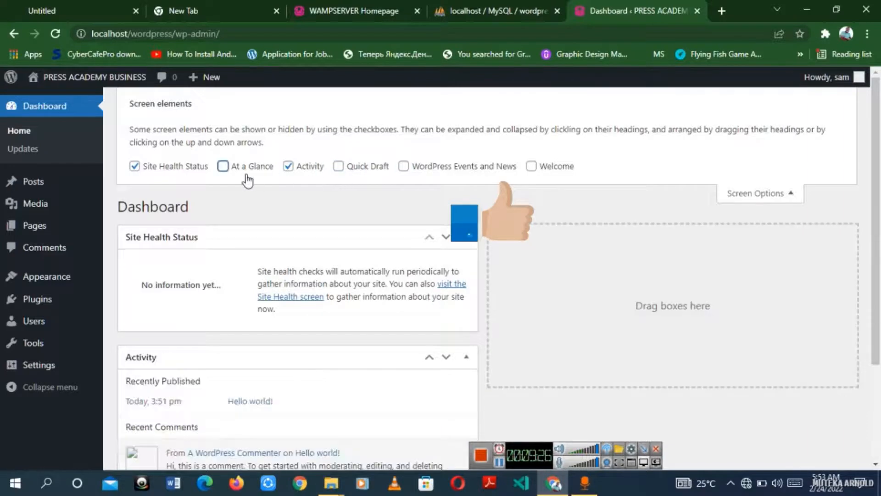
{"action": "left_click", "coordinate": [310, 167]}
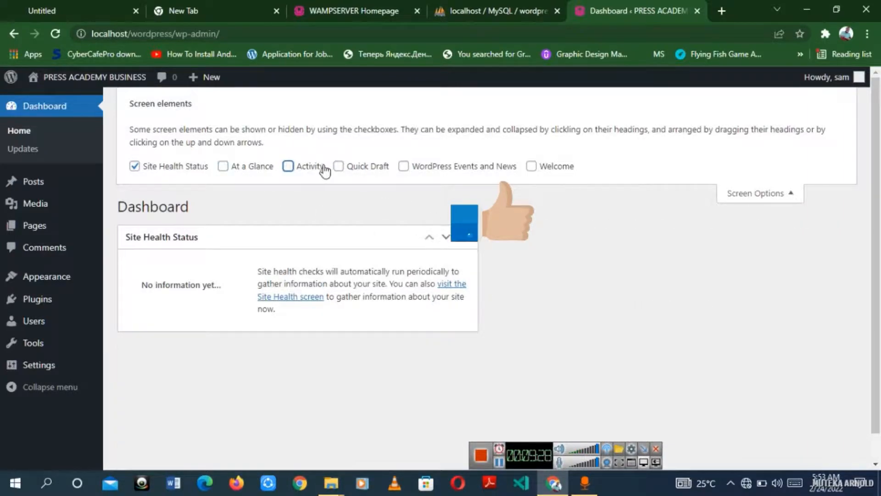
{"action": "left_click", "coordinate": [775, 199]}
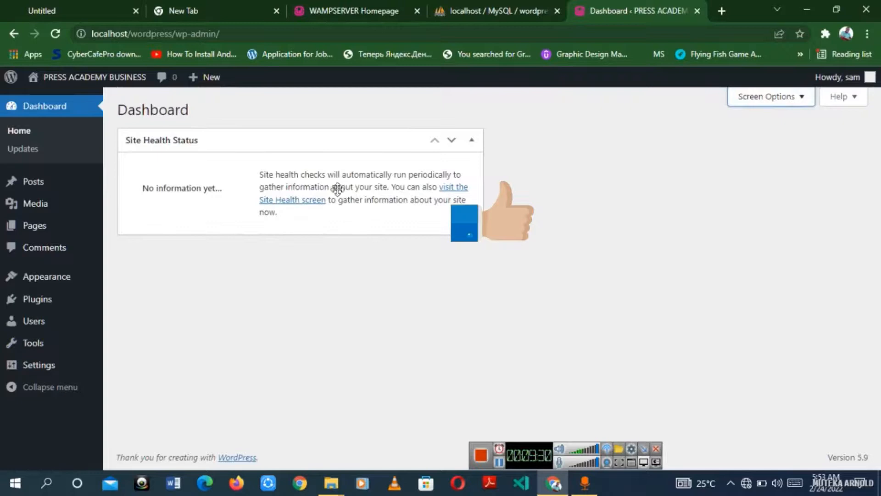
Step: Open the public site's front page in a new tab and scroll through it
{"action": "mouse_move", "coordinate": [61, 83]}
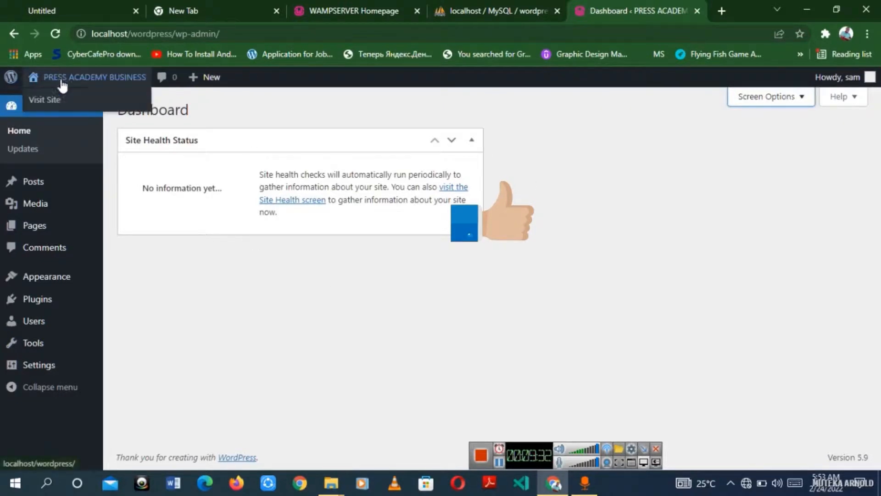
{"action": "right_click", "coordinate": [67, 101]}
{"action": "left_click", "coordinate": [133, 108]}
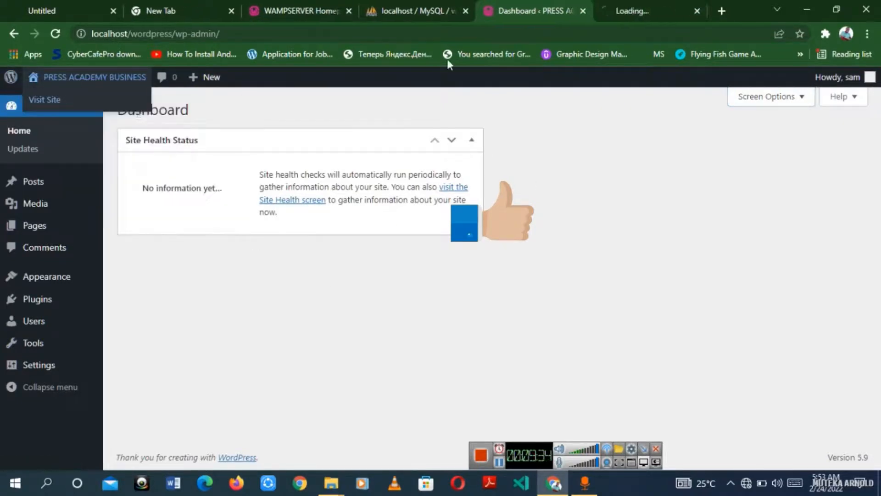
{"action": "left_click", "coordinate": [629, 12]}
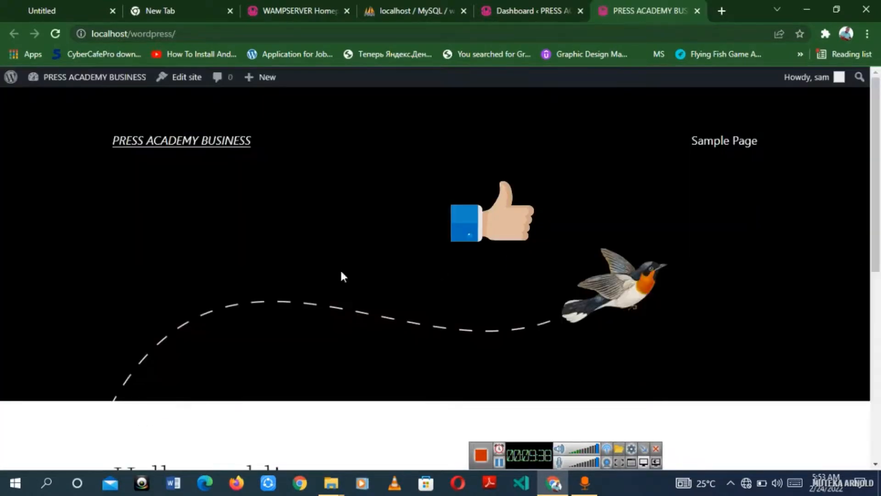
{"action": "scroll", "coordinate": [151, 162], "scroll_direction": "down", "scroll_amount": 1}
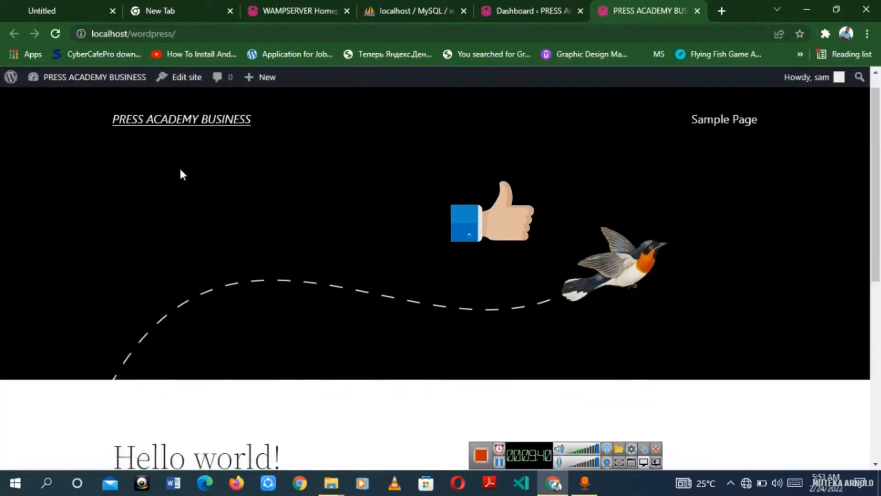
{"action": "scroll", "coordinate": [180, 173], "scroll_direction": "up", "scroll_amount": 1}
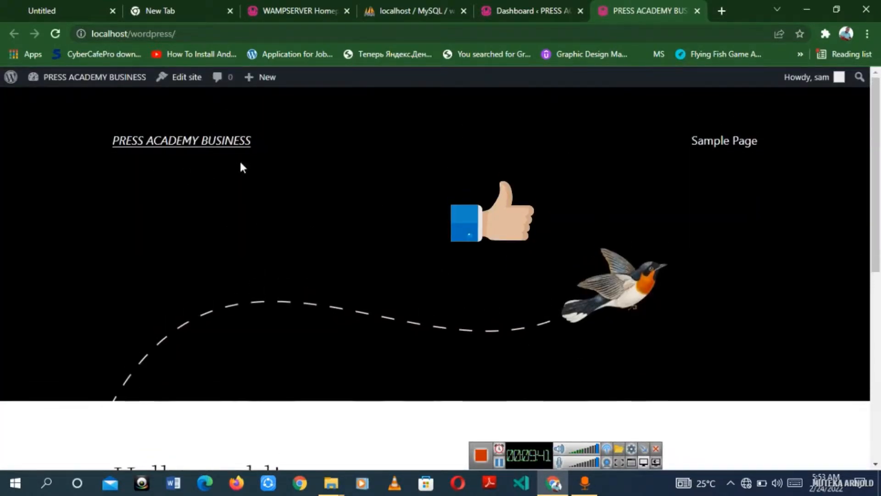
Step: Open the Sample Page link in another new tab and switch to it
{"action": "right_click", "coordinate": [723, 146]}
{"action": "left_click", "coordinate": [739, 154]}
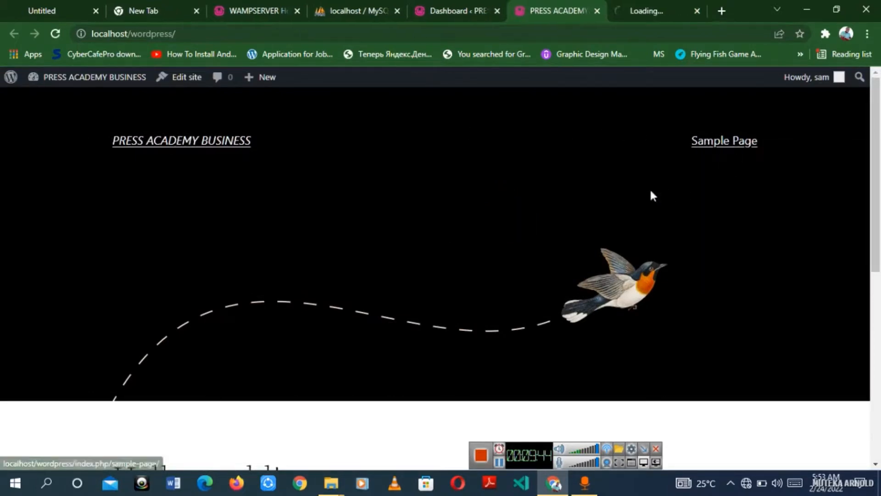
{"action": "scroll", "coordinate": [376, 266], "scroll_direction": "down", "scroll_amount": 3}
{"action": "scroll", "coordinate": [384, 304], "scroll_direction": "down", "scroll_amount": 5}
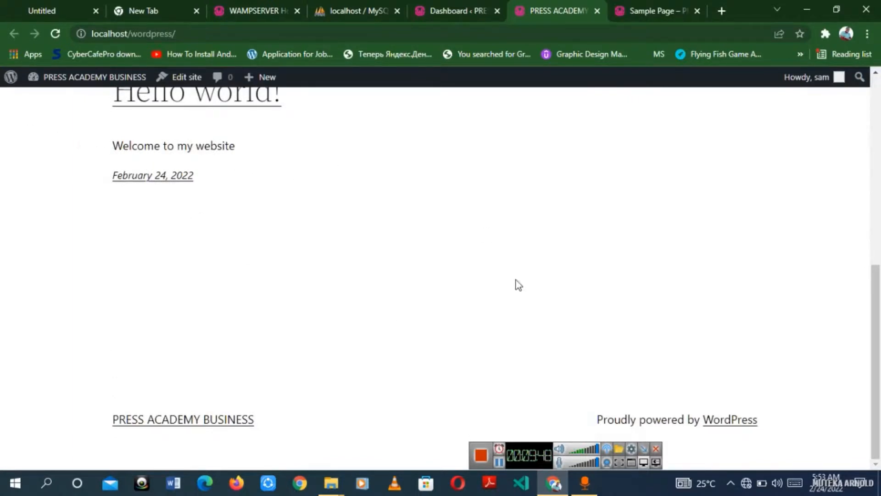
{"action": "left_click", "coordinate": [654, 11]}
{"action": "scroll", "coordinate": [358, 356], "scroll_direction": "down", "scroll_amount": 3}
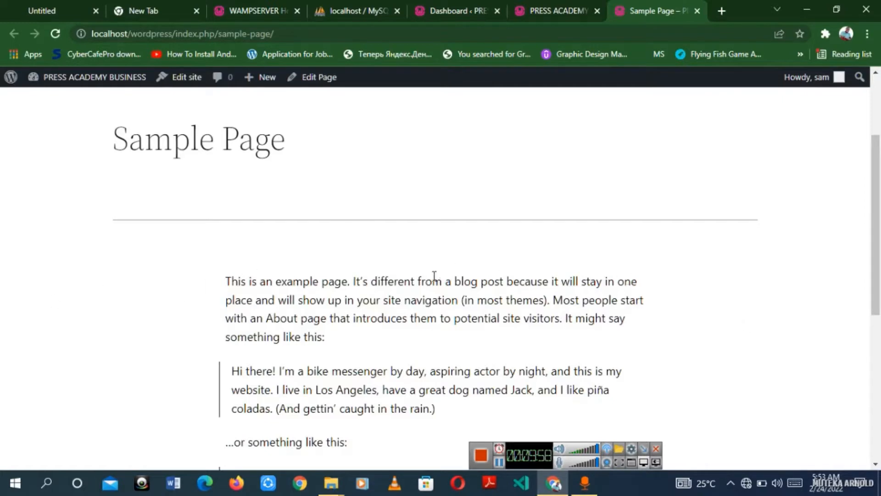
{"action": "scroll", "coordinate": [476, 236], "scroll_direction": "up", "scroll_amount": 3}
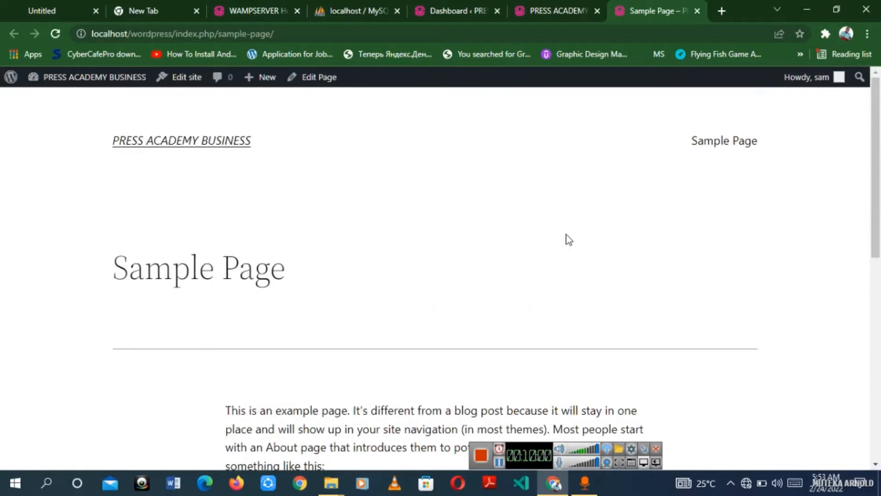